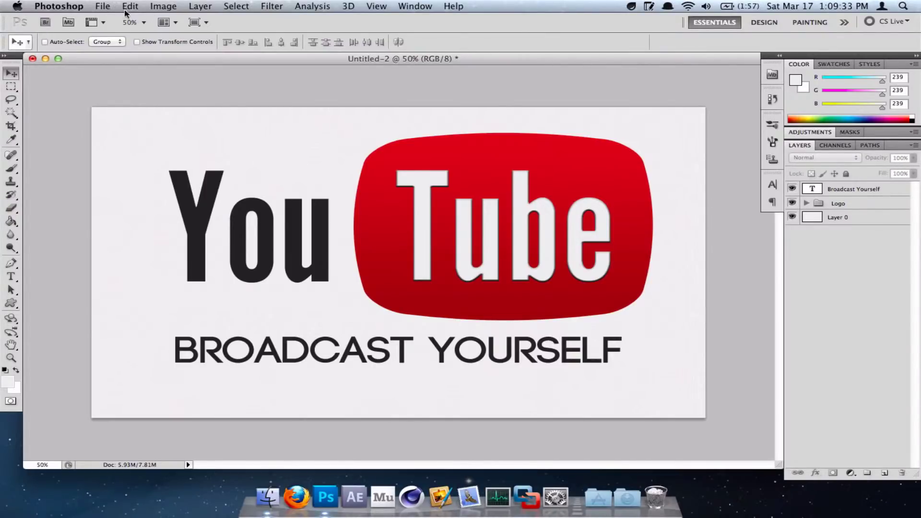
Step: Create a 1920 × 1080 px, 72 pixels/inch document with a White background
left_click(103, 6)
left_click(112, 19)
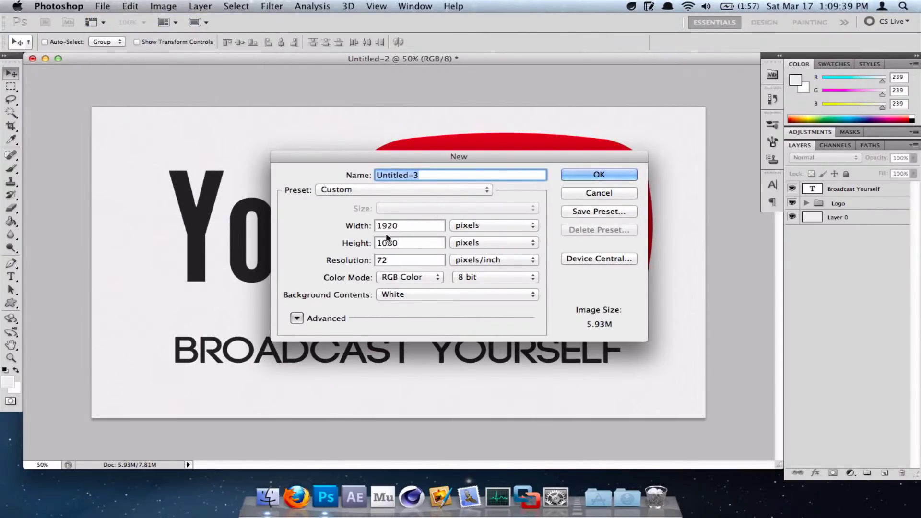
left_click(401, 227)
double_click(401, 226)
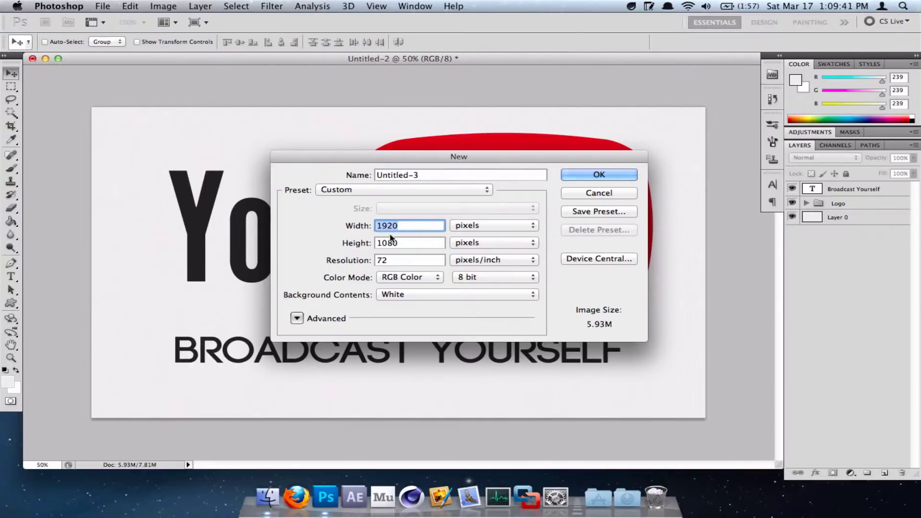
double_click(409, 241)
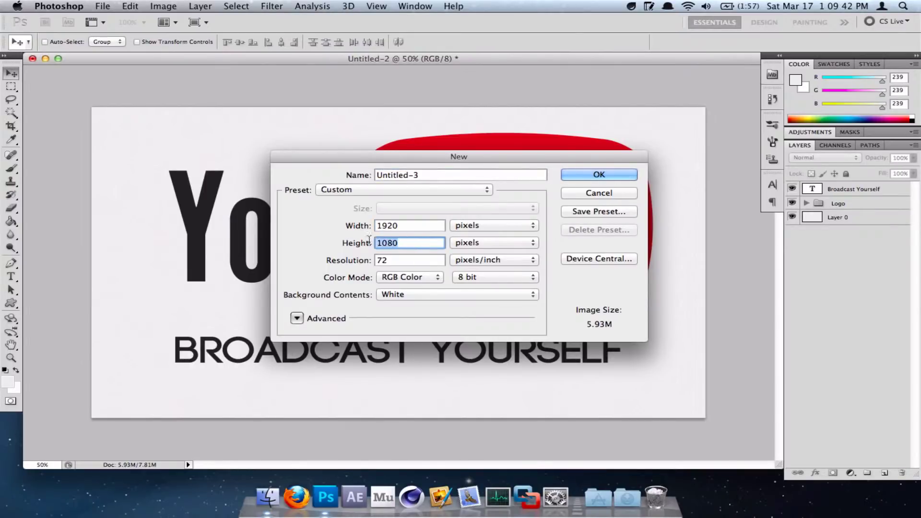
double_click(405, 260)
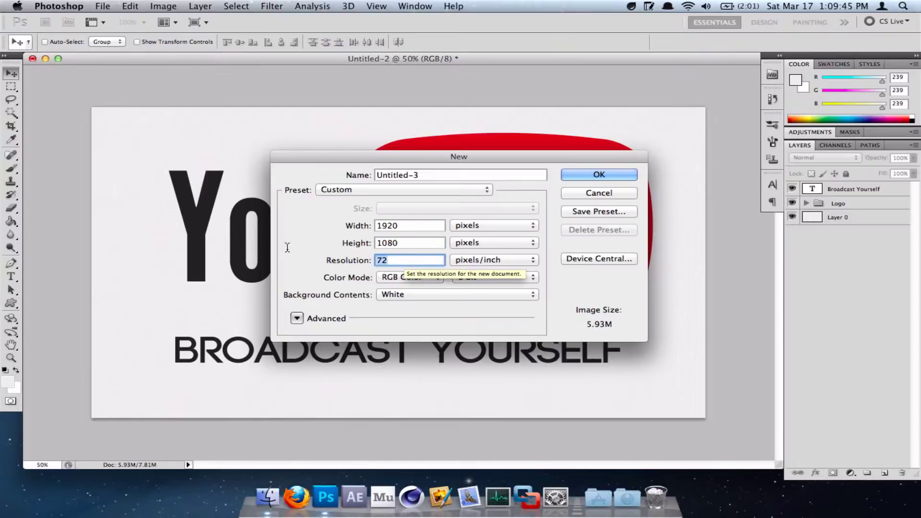
left_click(415, 297)
left_click(393, 299)
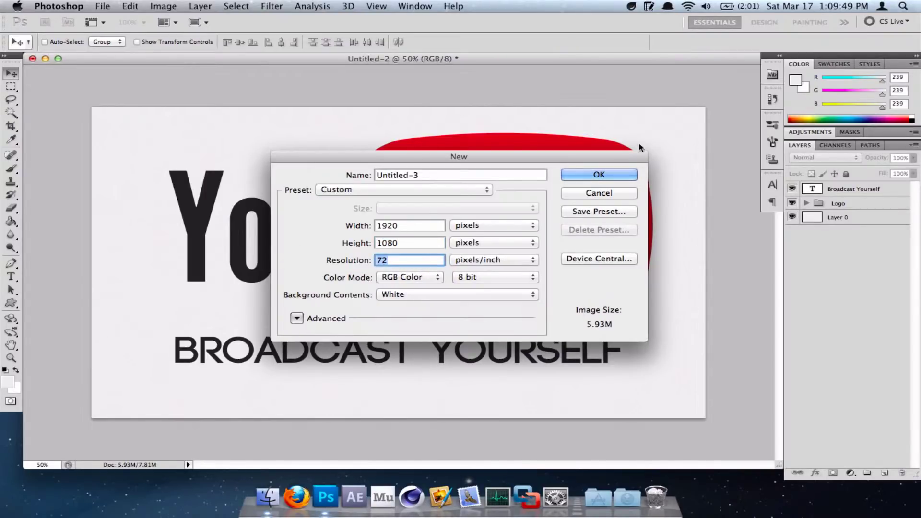
left_click(601, 174)
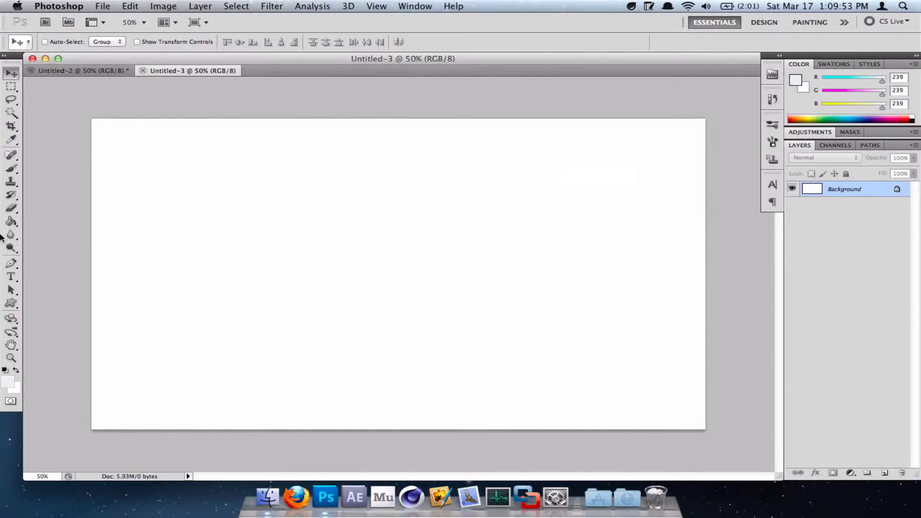
Step: Fill the Background layer with light grey efefef using the Paint Bucket
left_click(11, 221)
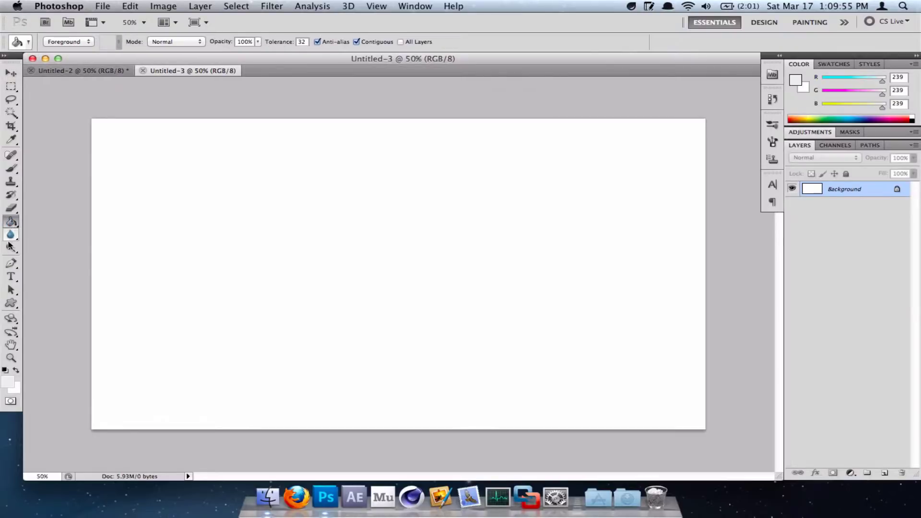
left_click(8, 384)
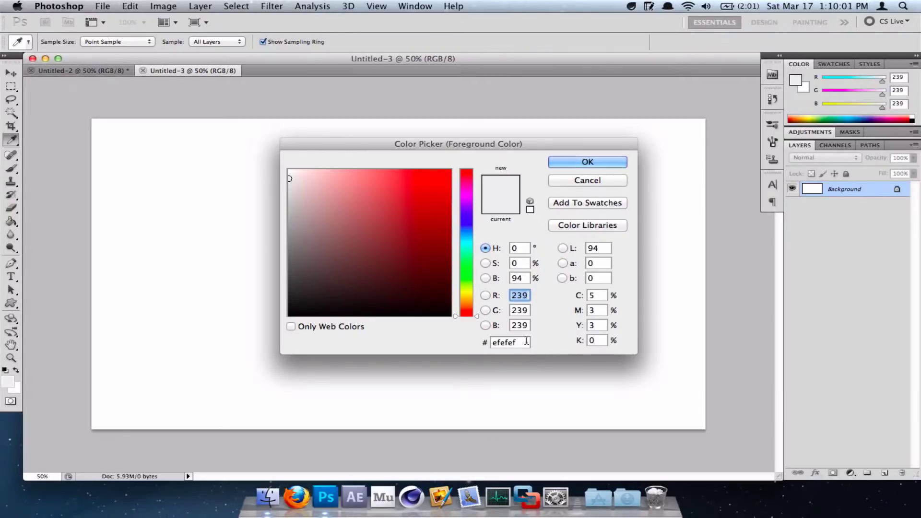
left_click(560, 161)
key("g")
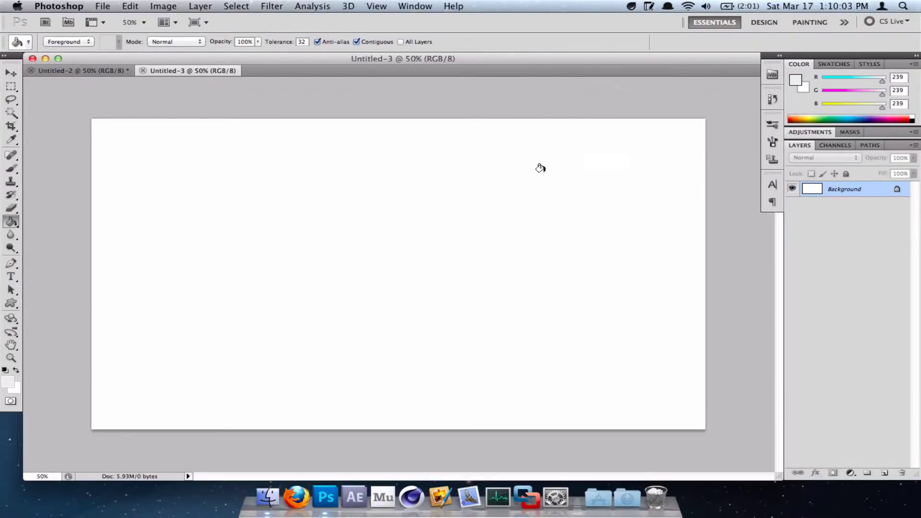
left_click(417, 187)
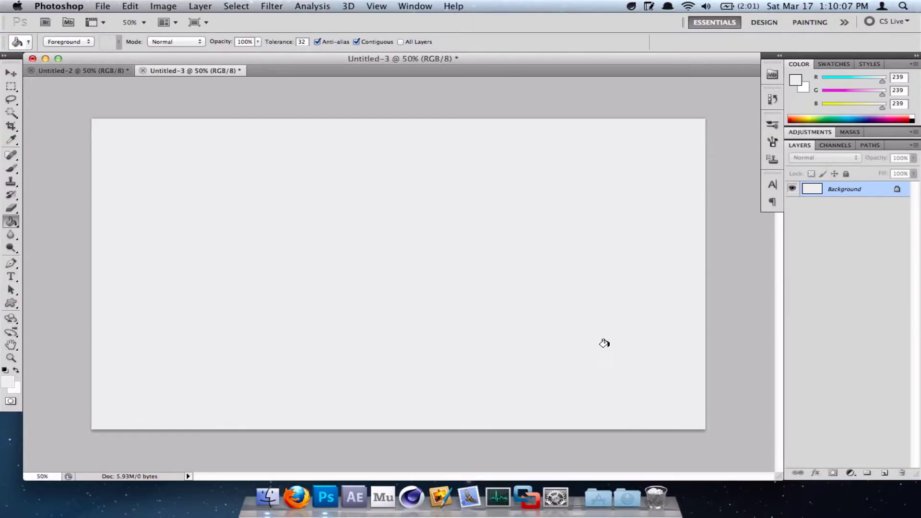
Step: Apply a 6% Uniform Add Noise filter to the grey background
left_click(263, 5)
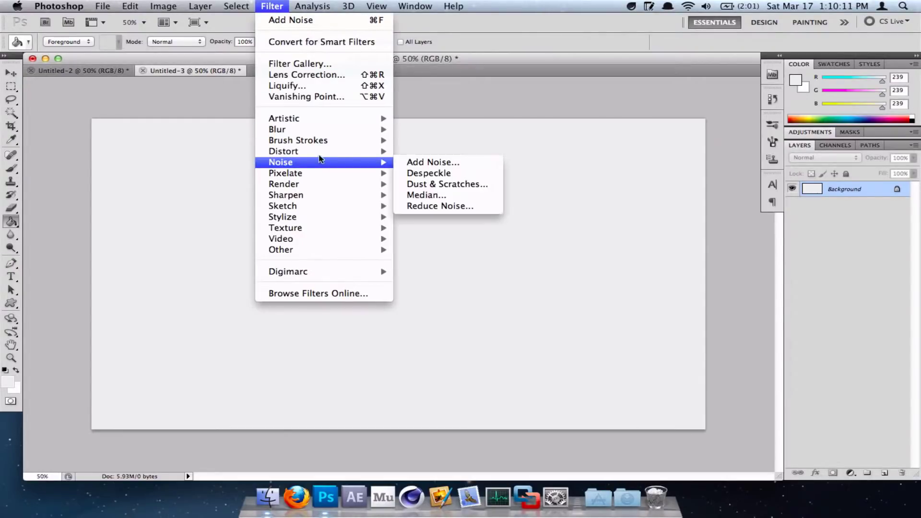
mouse_move(331, 152)
left_click(420, 166)
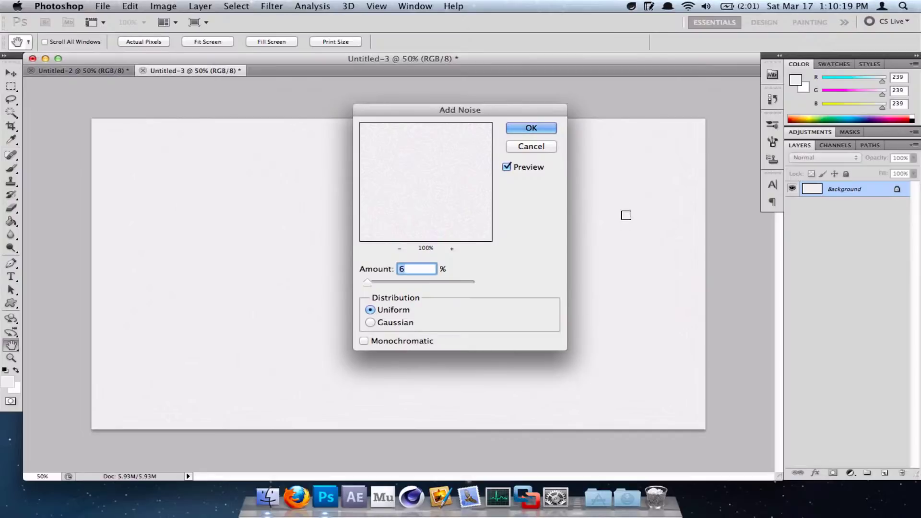
left_click(532, 127)
key("g")
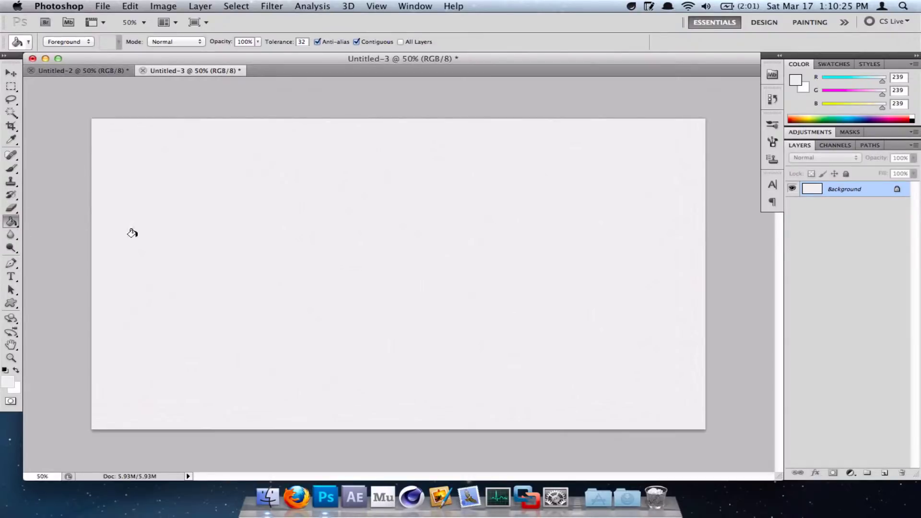
Step: Check the reference logo, then choose the rounded square custom shape
left_click(121, 73)
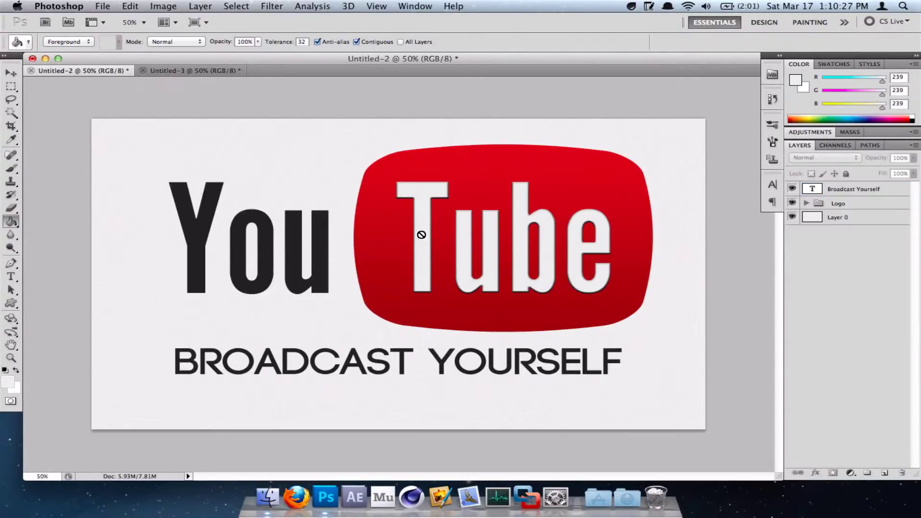
left_click(199, 72)
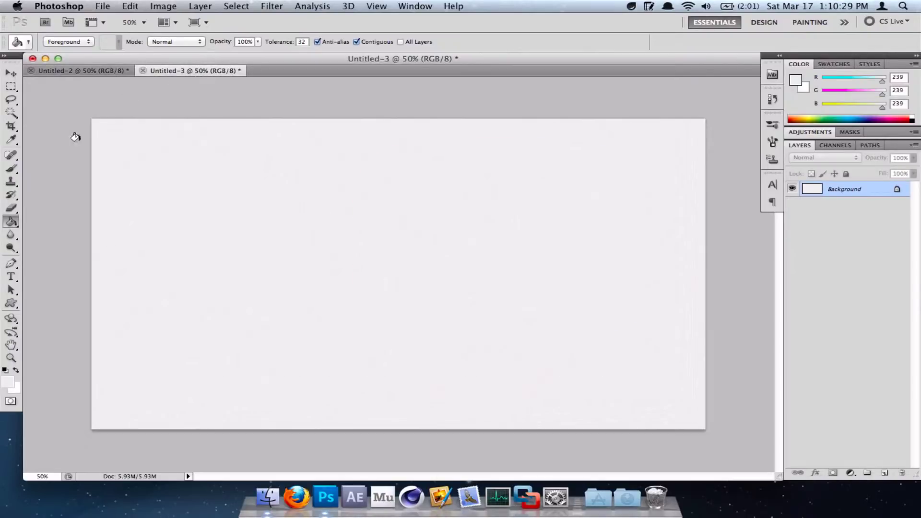
left_click(11, 303)
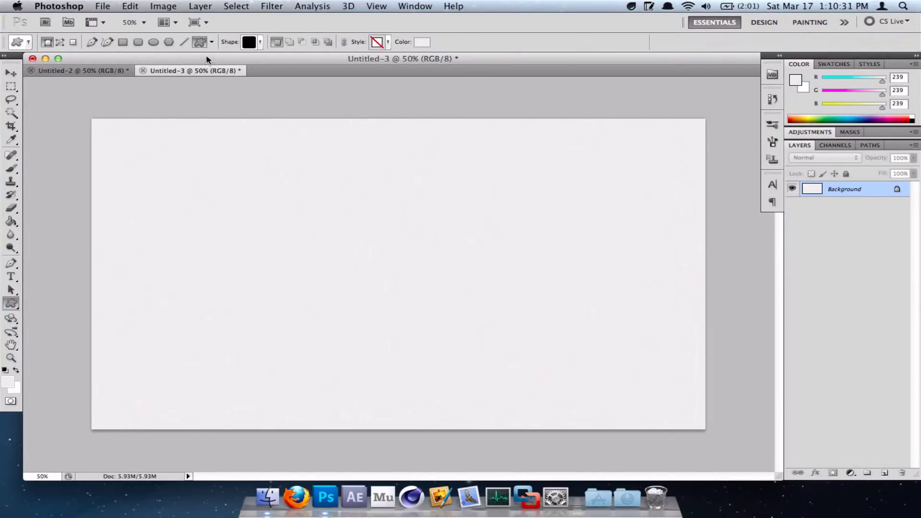
left_click(261, 40)
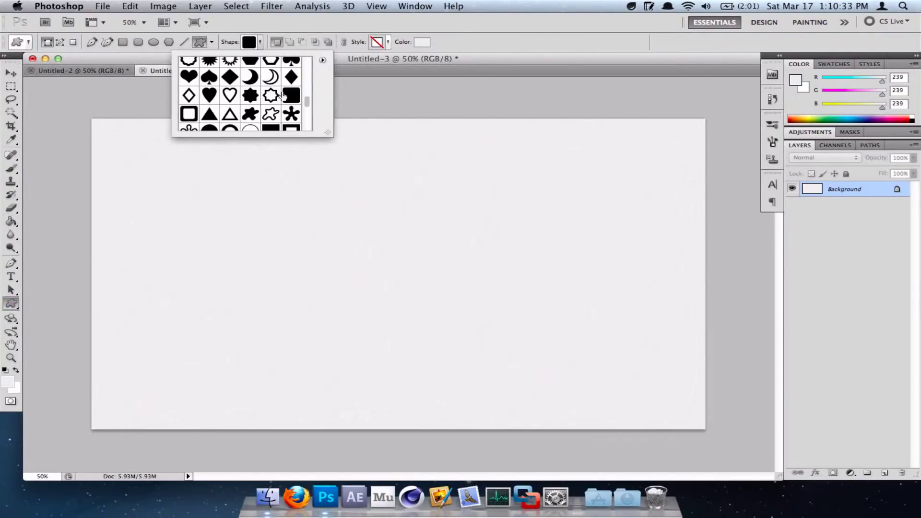
left_click(321, 60)
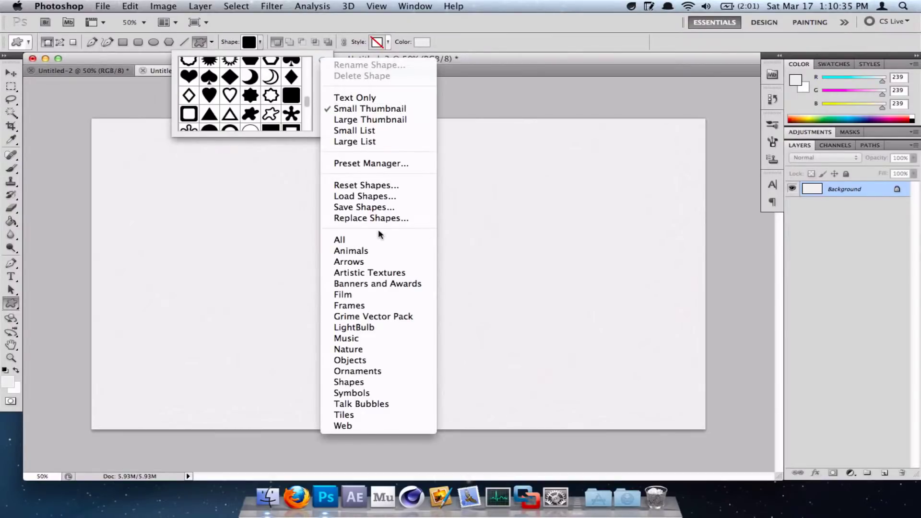
left_click(316, 88)
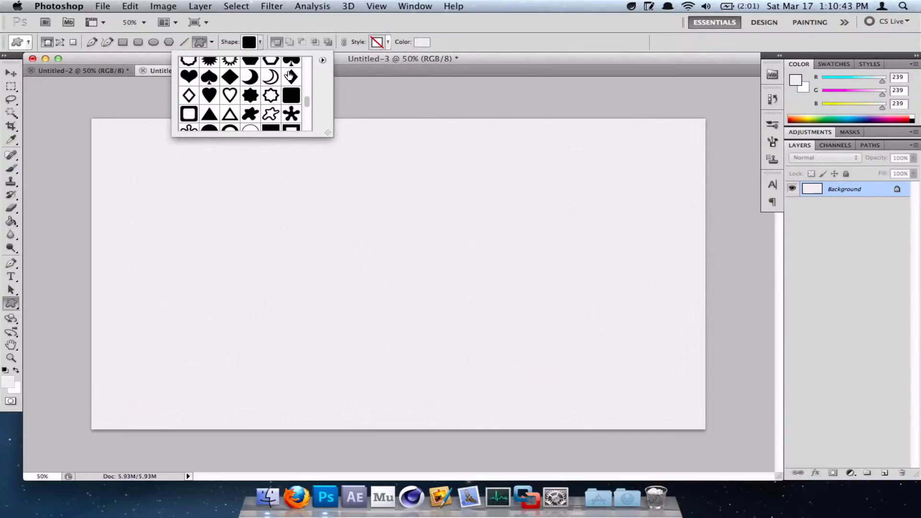
left_click(293, 100)
left_click(260, 43)
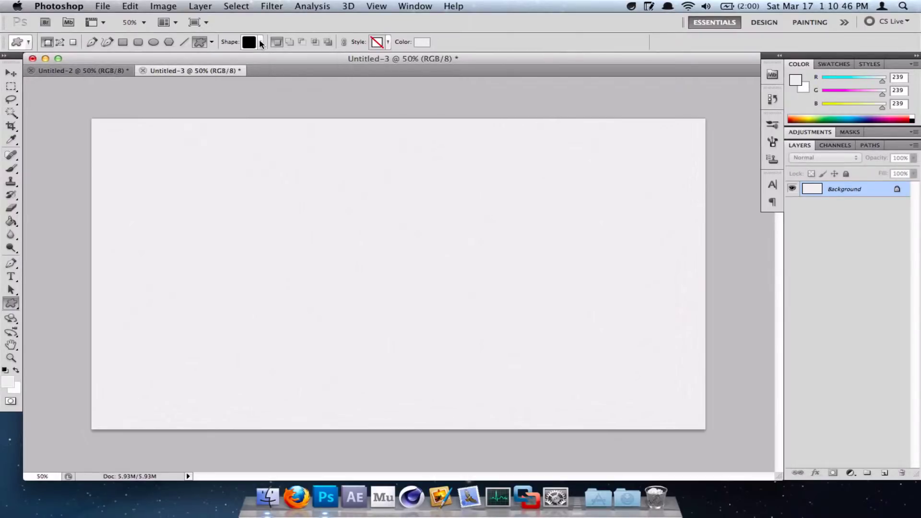
Step: Draw a dark red af0000 rounded rectangle and move it toward the canvas centre
left_click(422, 43)
left_click_drag(436, 201, 523, 214)
left_click(581, 163)
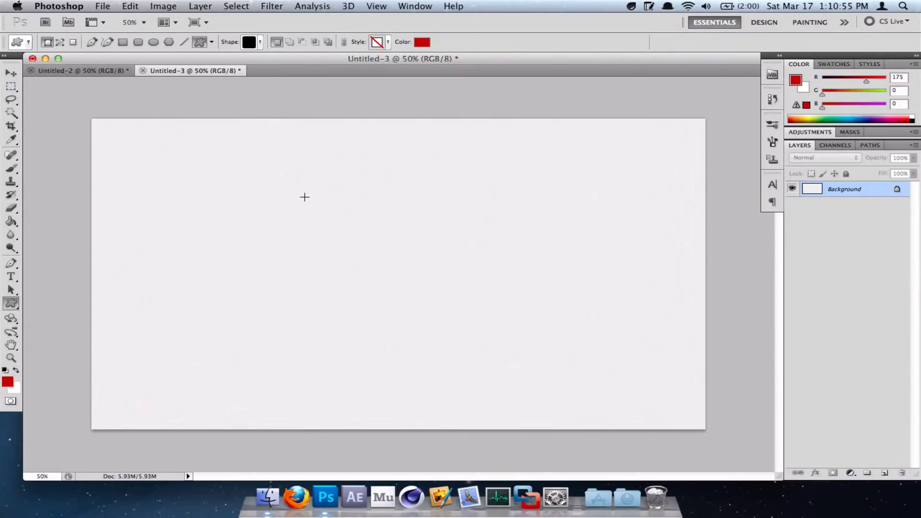
left_click_drag(269, 181, 542, 344)
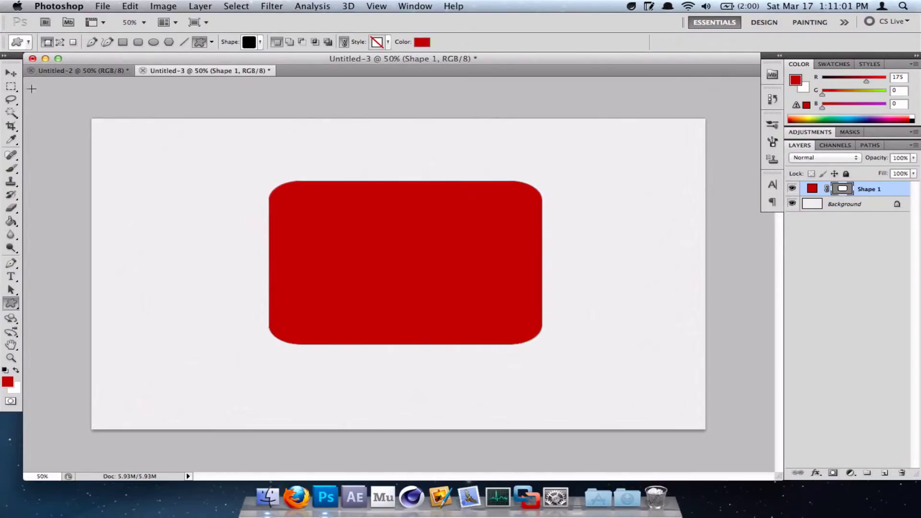
key("v")
left_click_drag(421, 255, 473, 242)
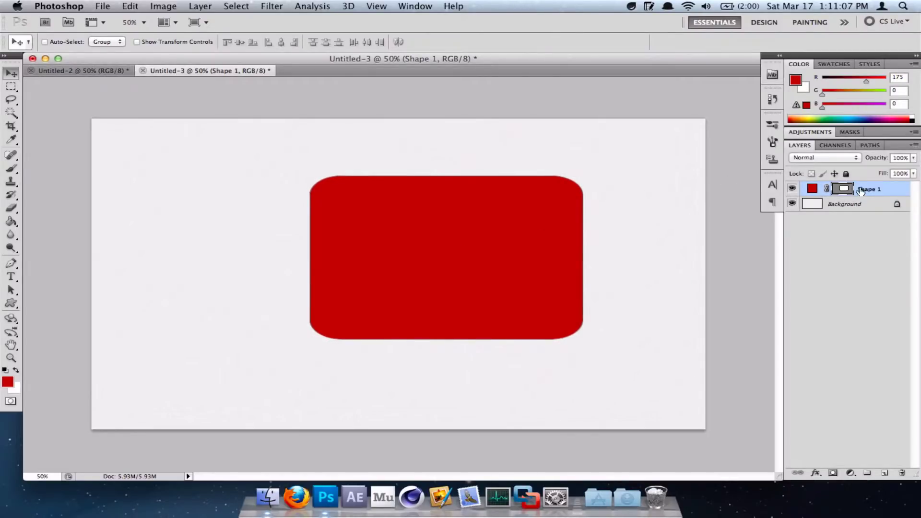
Step: Add a Gradient Overlay and replace the black start stop with red cc3333 at 0%
double_click(881, 189)
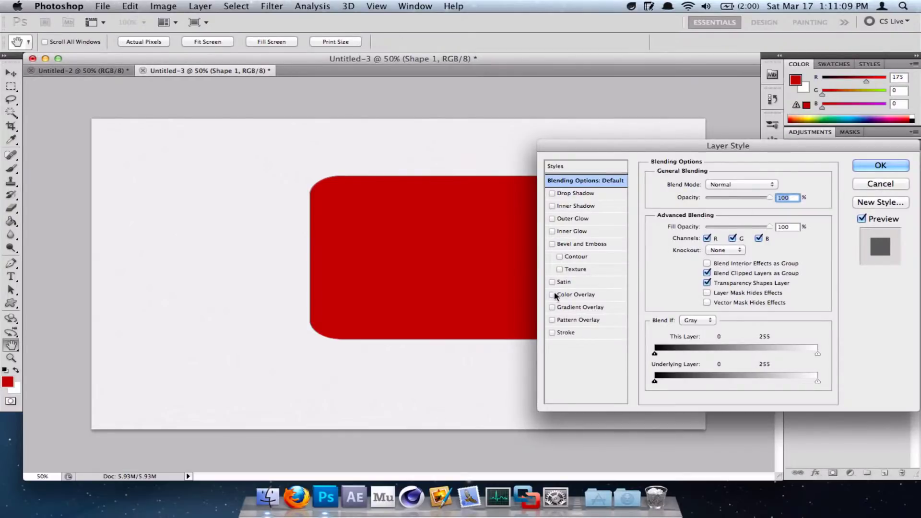
left_click(566, 307)
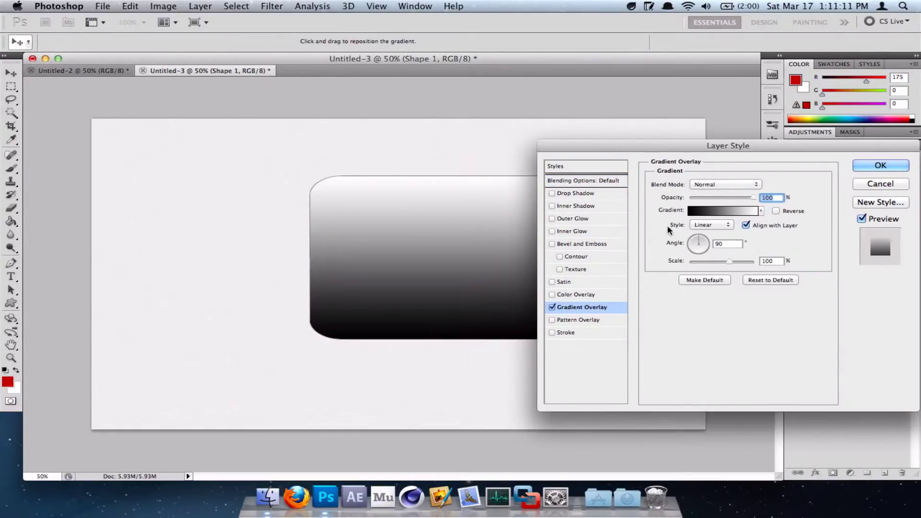
left_click(704, 210)
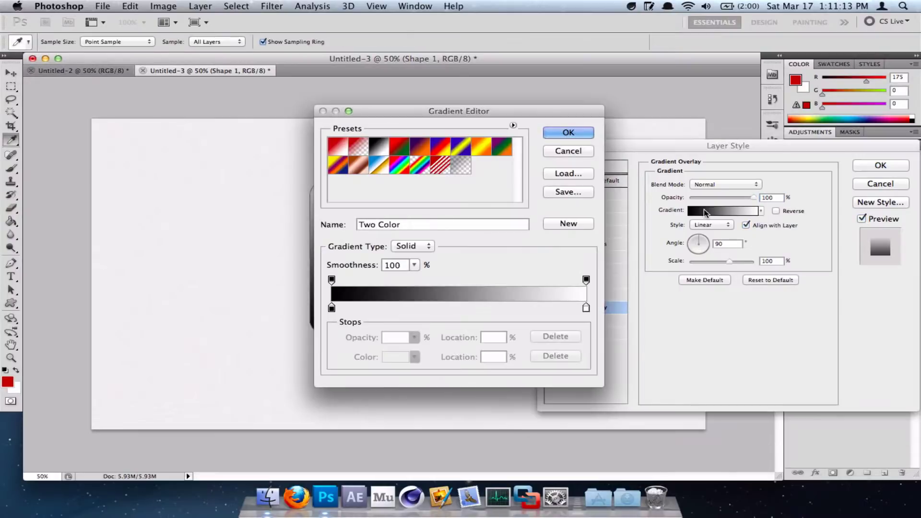
left_click(332, 308)
left_click_drag(332, 308, 335, 310)
double_click(335, 310)
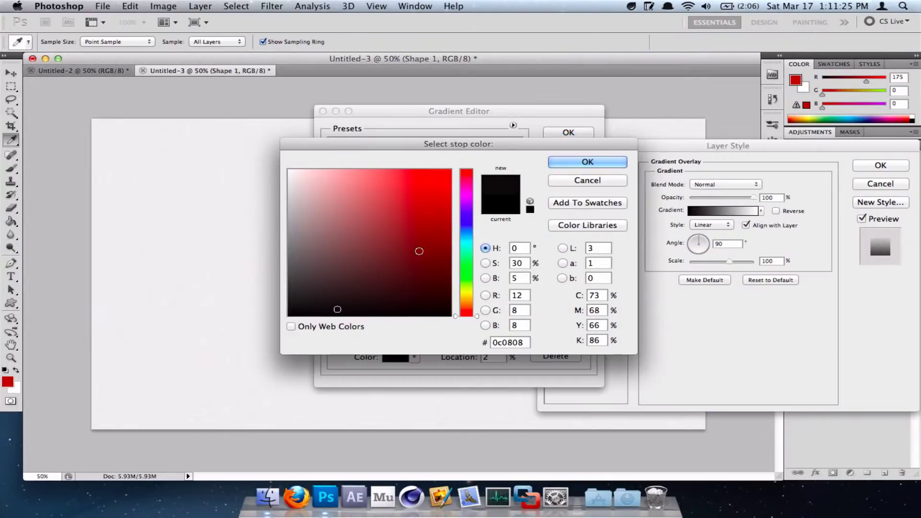
left_click(510, 342)
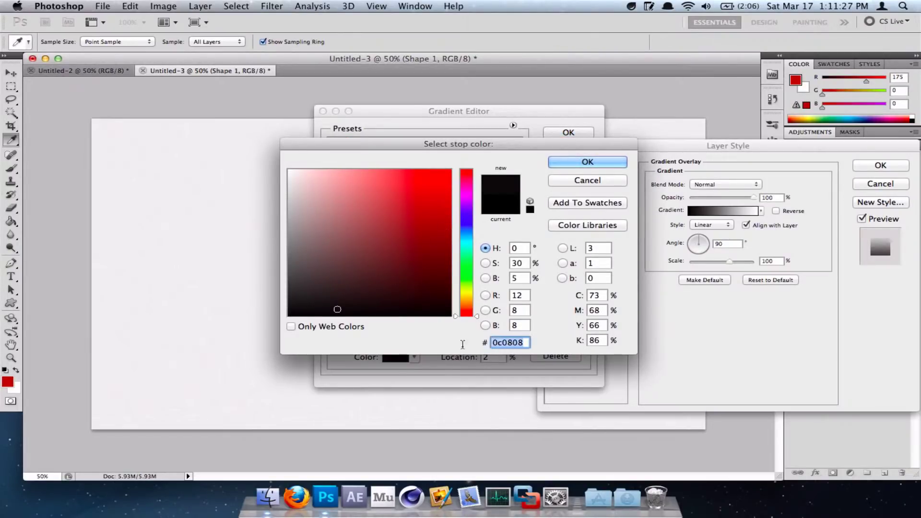
type("cc")
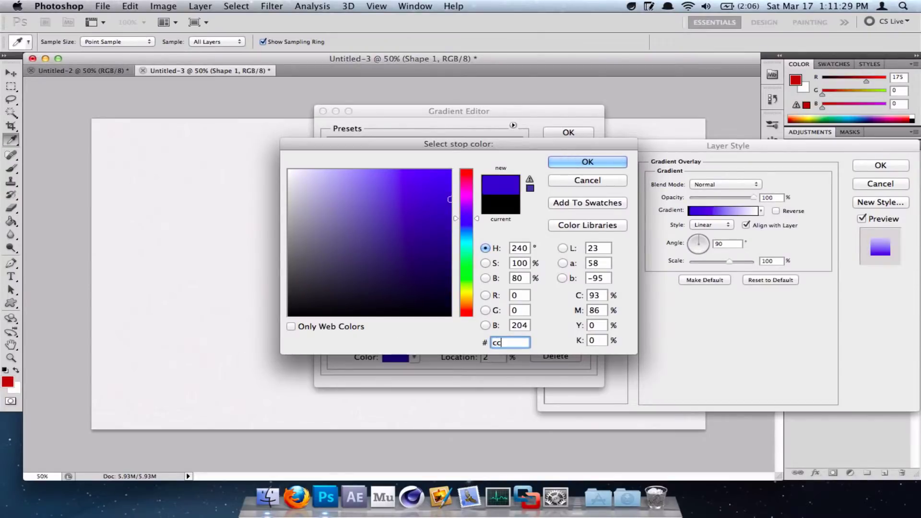
type("3333")
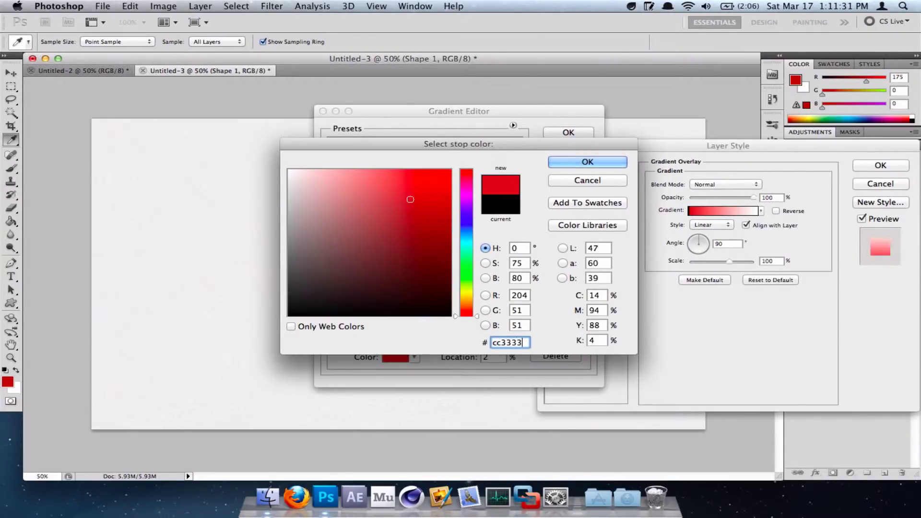
left_click(600, 163)
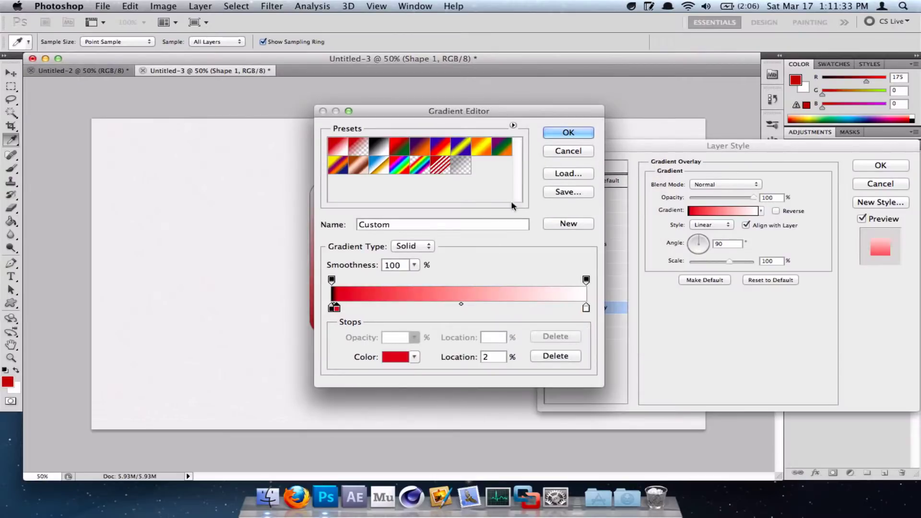
left_click(332, 308)
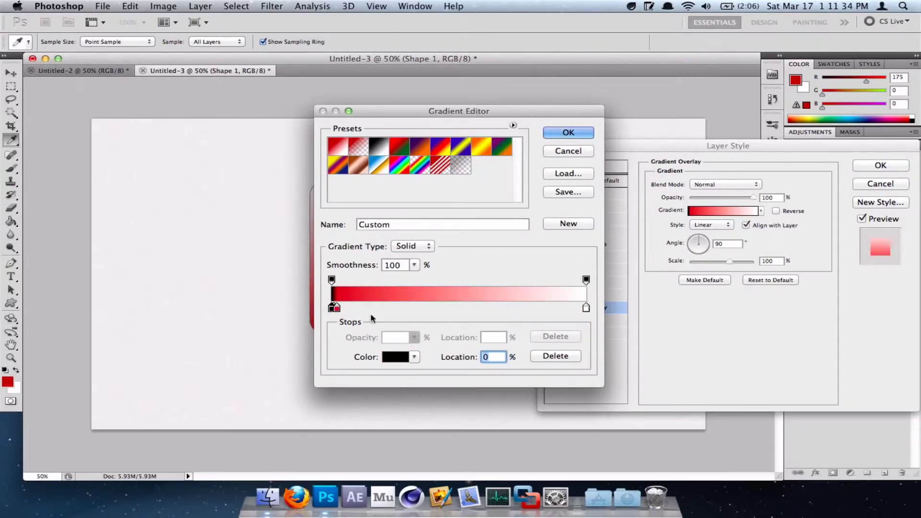
left_click(555, 356)
left_click_drag(337, 308, 326, 311)
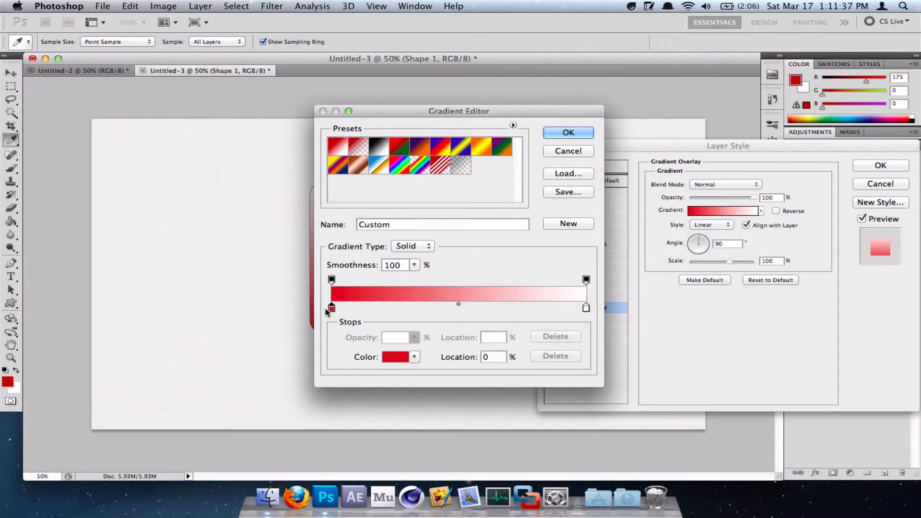
Step: End the gradient with a dark red 922420 stop at 100% and reverse it
left_click(586, 309)
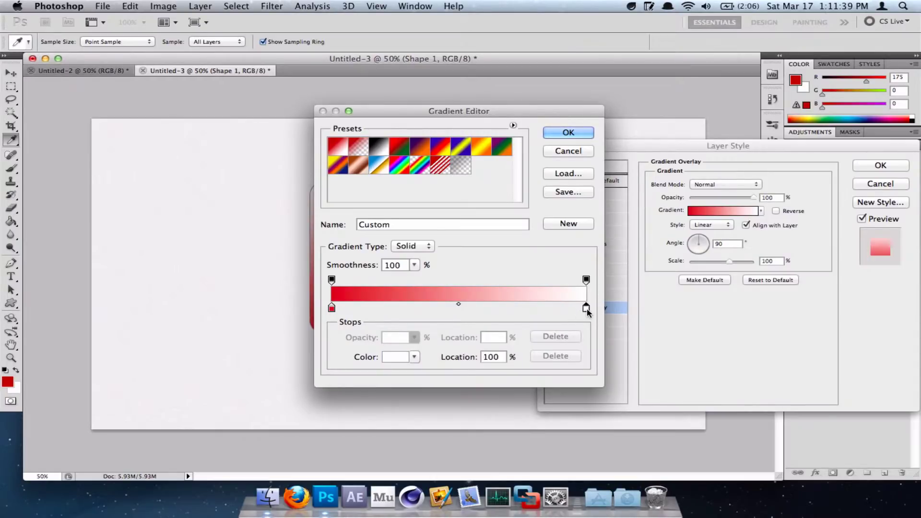
left_click(571, 308)
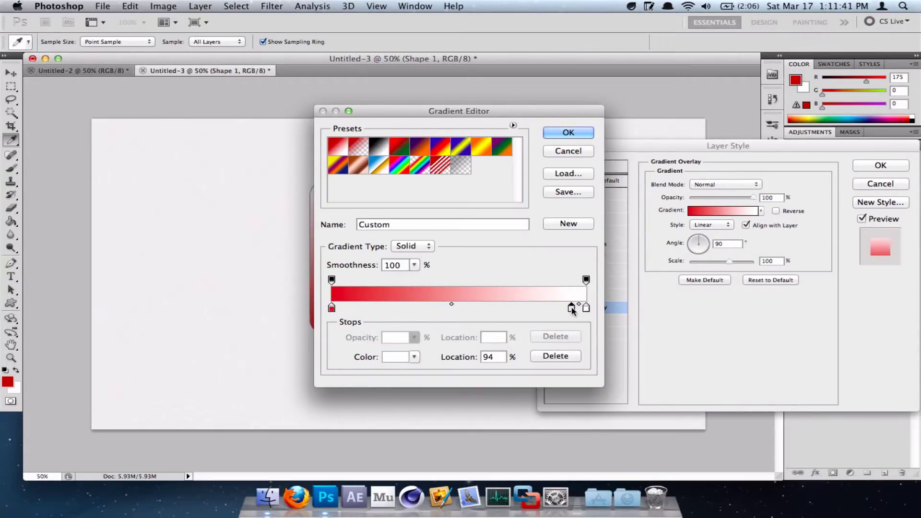
double_click(572, 308)
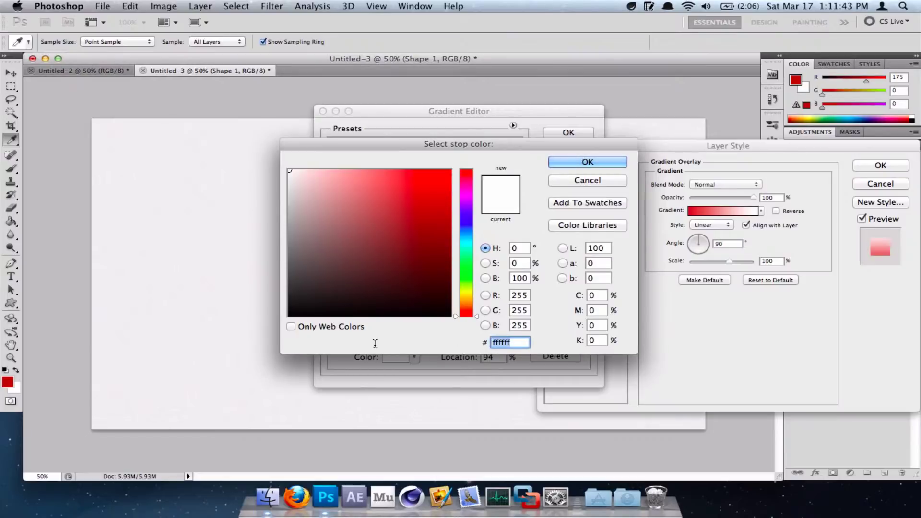
type("9")
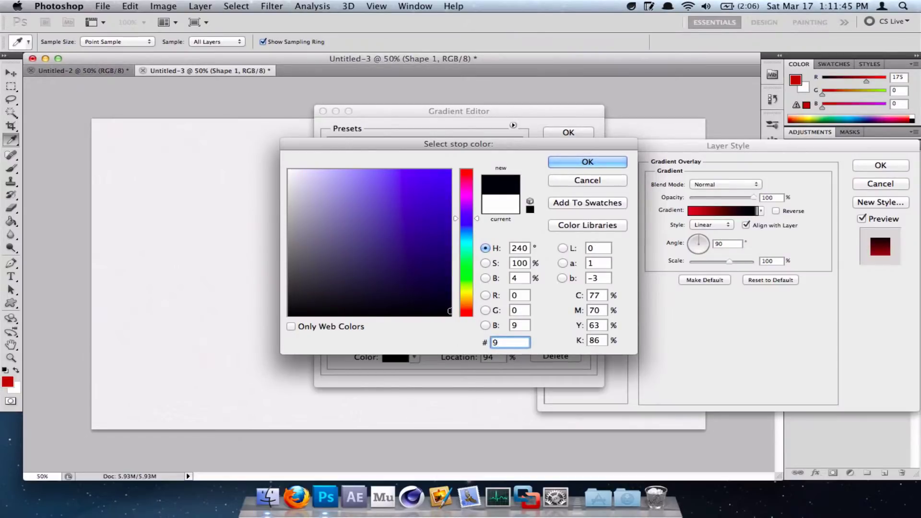
type("224")
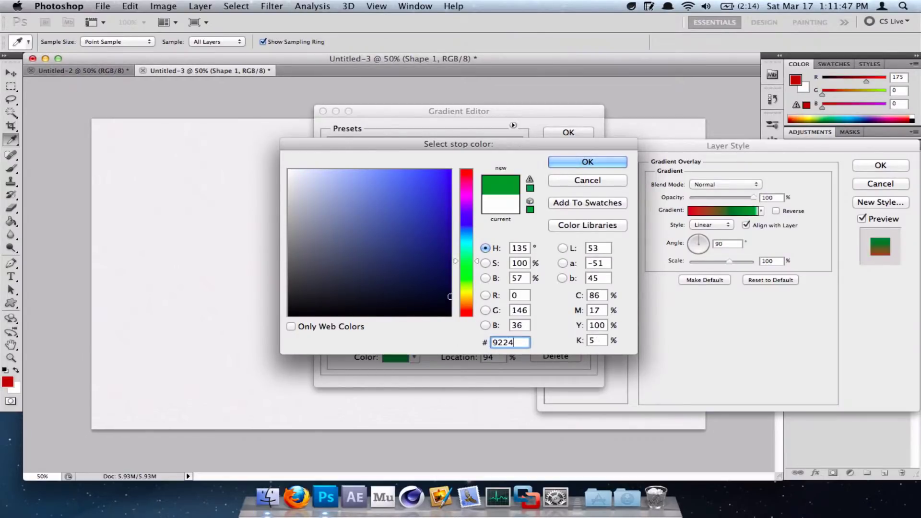
type("20")
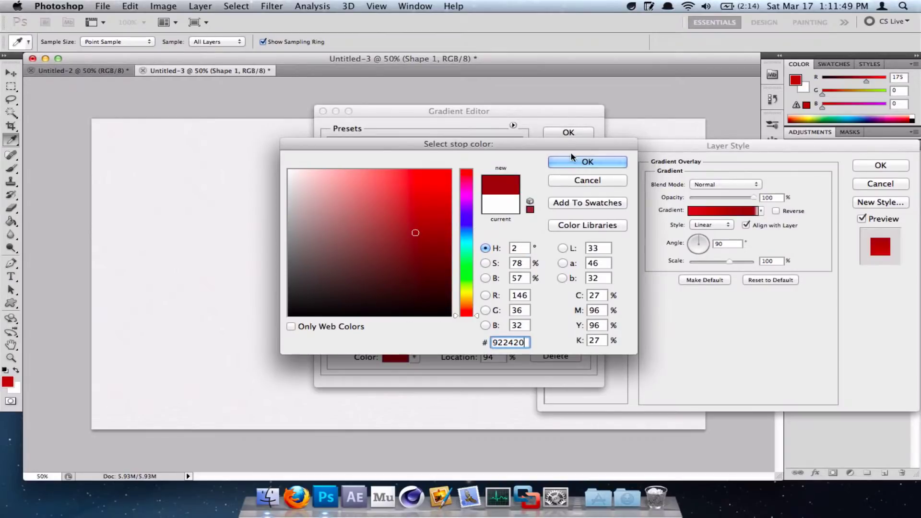
left_click(584, 160)
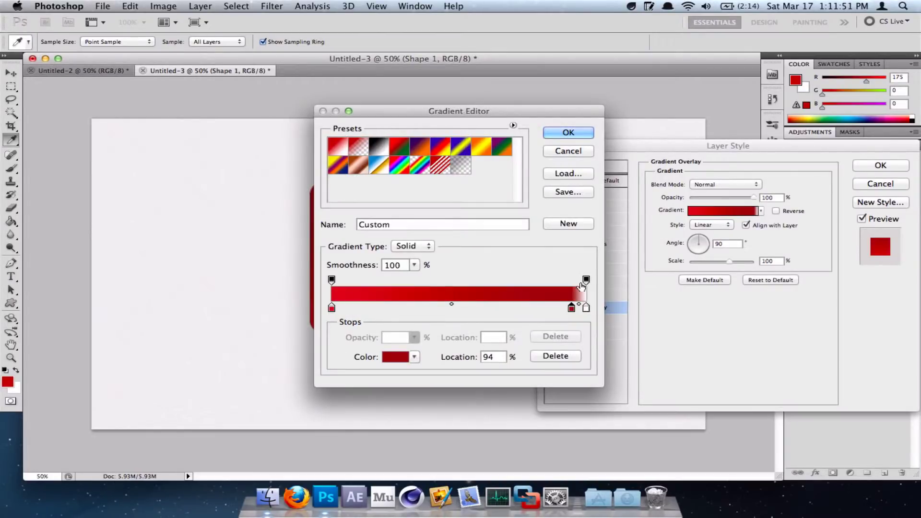
double_click(586, 307)
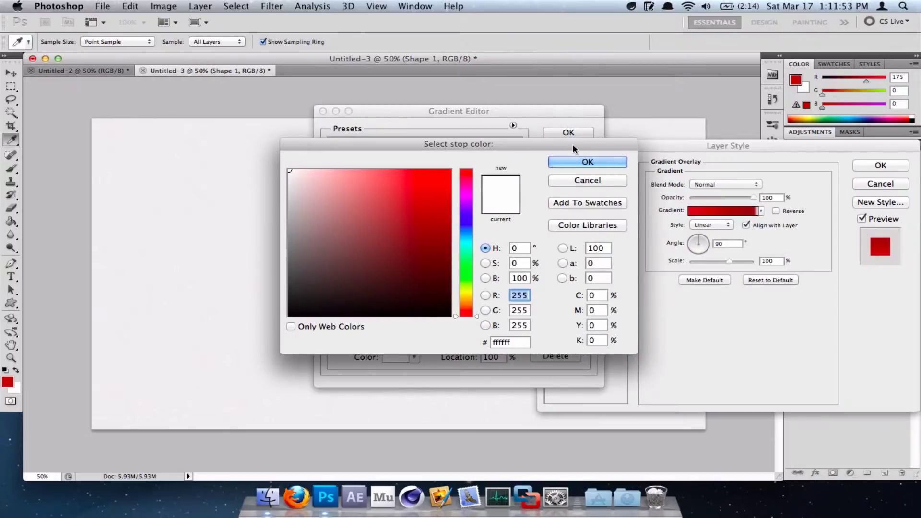
left_click(577, 182)
left_click(556, 357)
left_click_drag(572, 307, 587, 308)
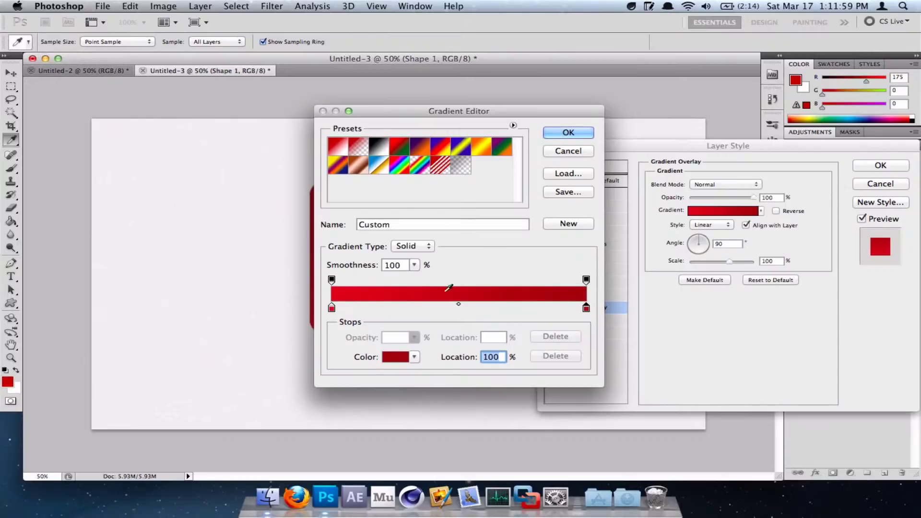
left_click(567, 134)
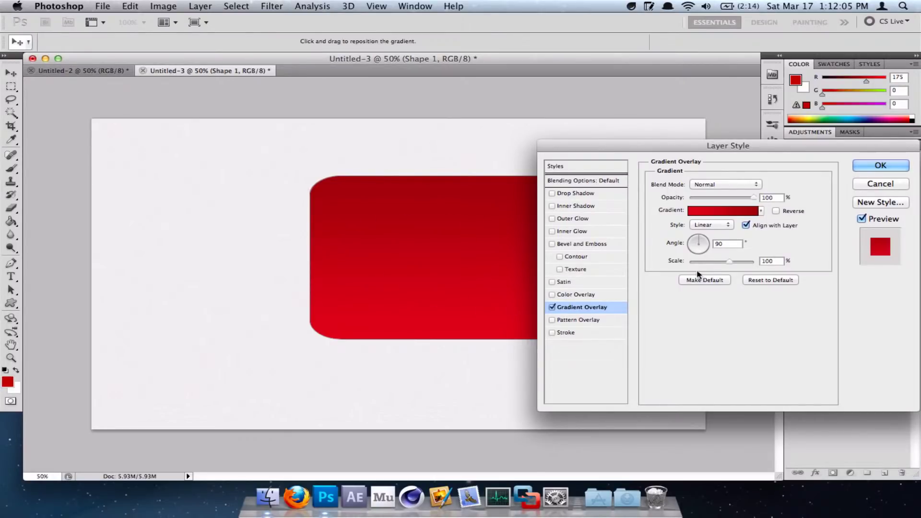
left_click(774, 212)
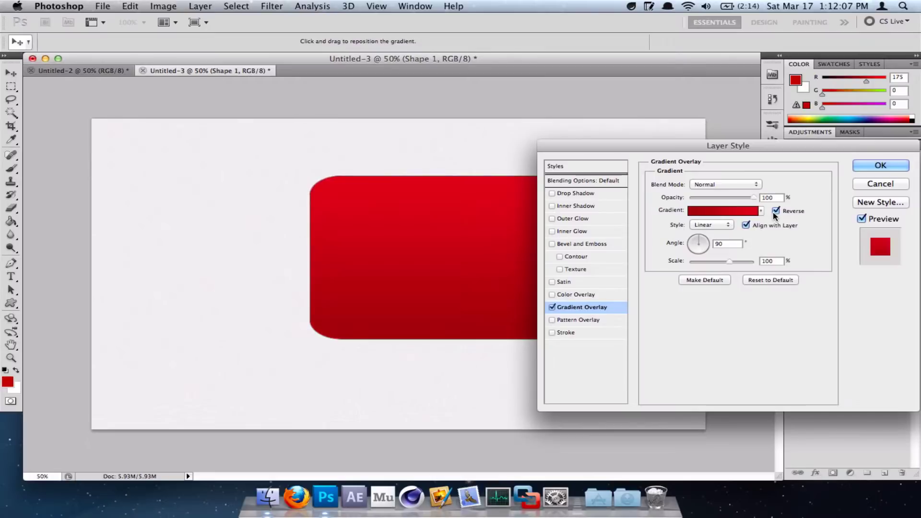
Step: Apply the gradient overlay and nudge the shape right after comparing with the reference logo
left_click(862, 167)
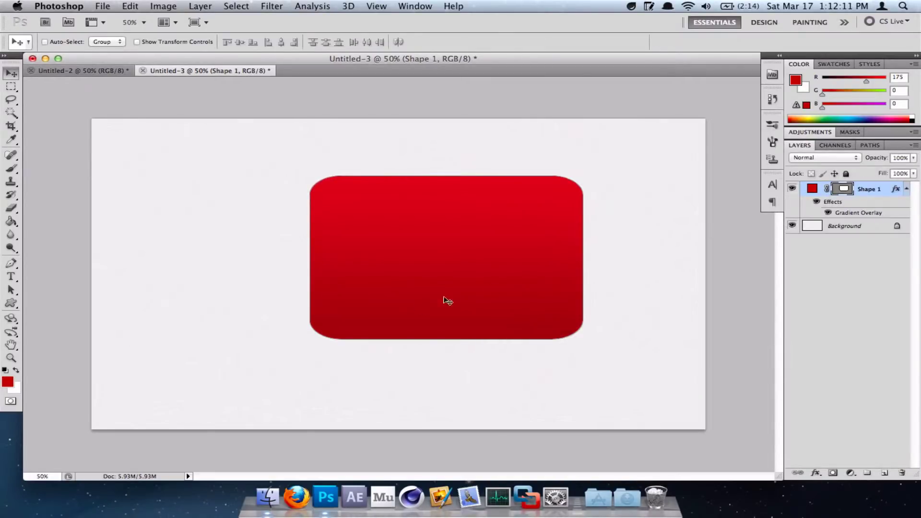
left_click_drag(476, 283, 500, 290)
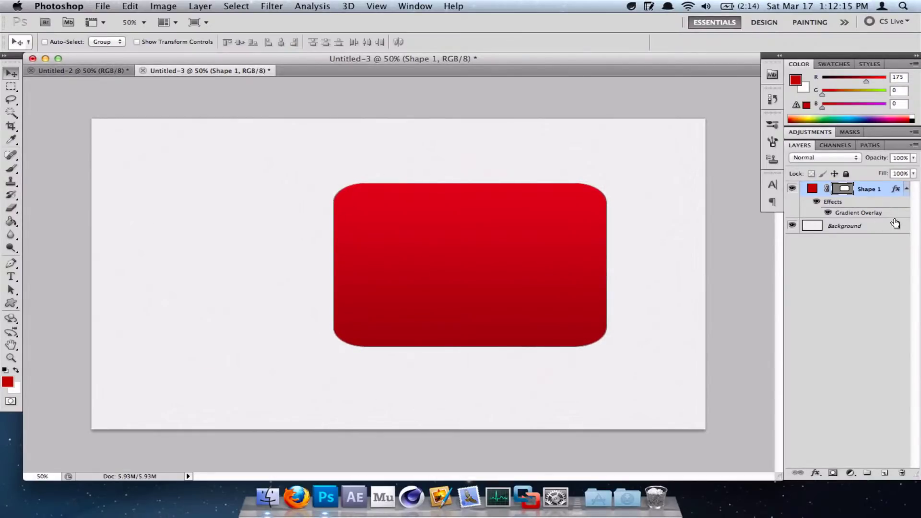
left_click(907, 189)
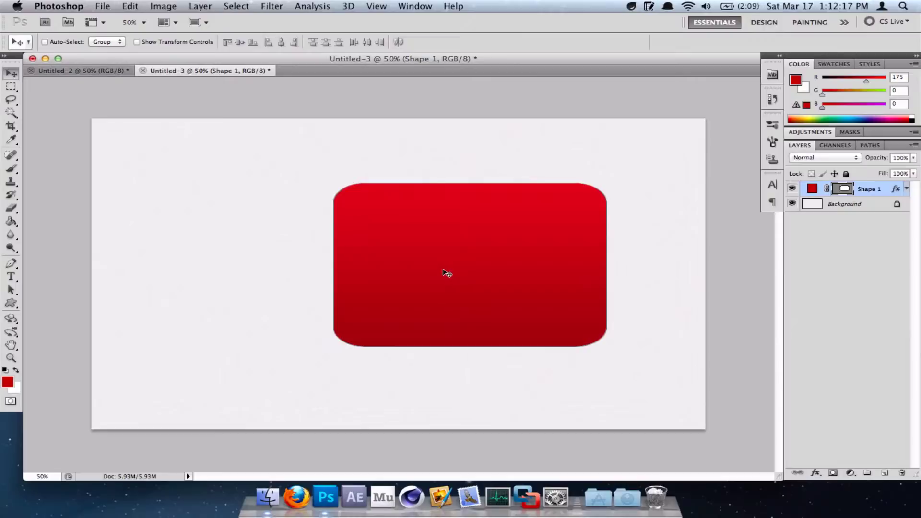
left_click(72, 70)
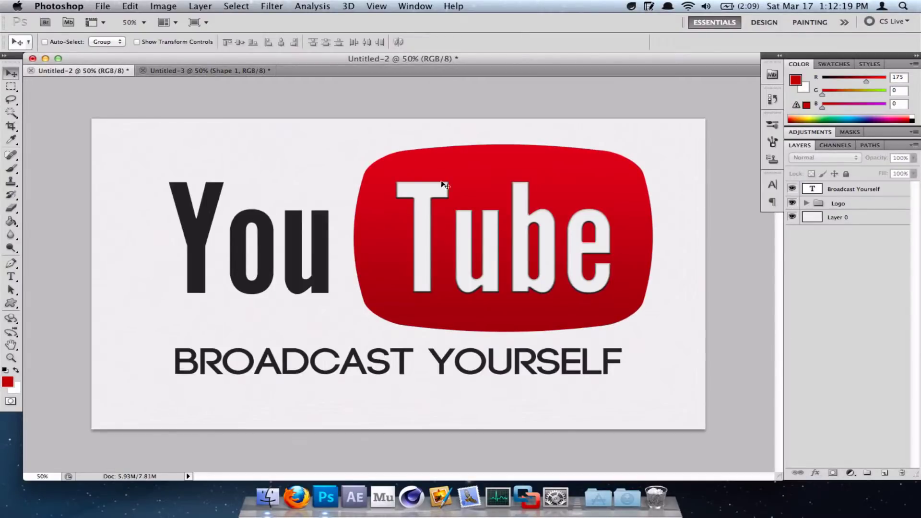
left_click(204, 72)
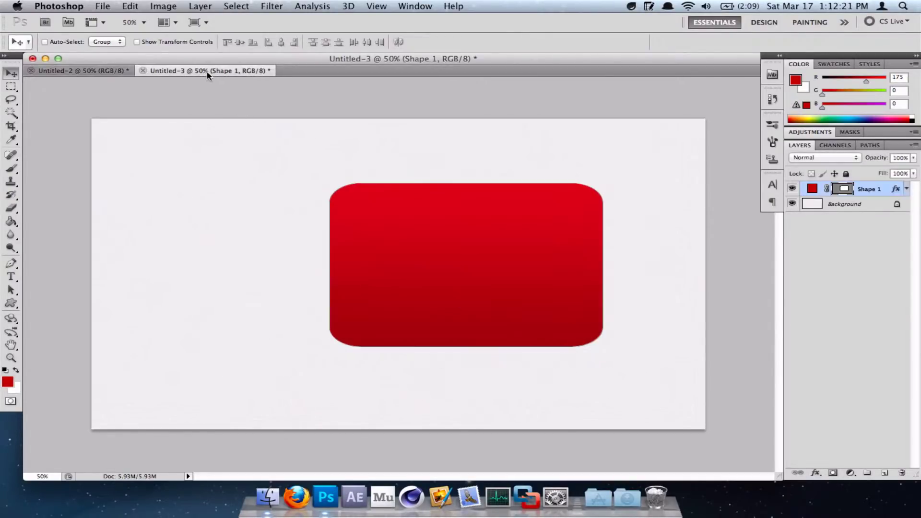
mouse_move(456, 272)
left_mouse_down()
mouse_move(469, 269)
mouse_move(458, 268)
left_mouse_up()
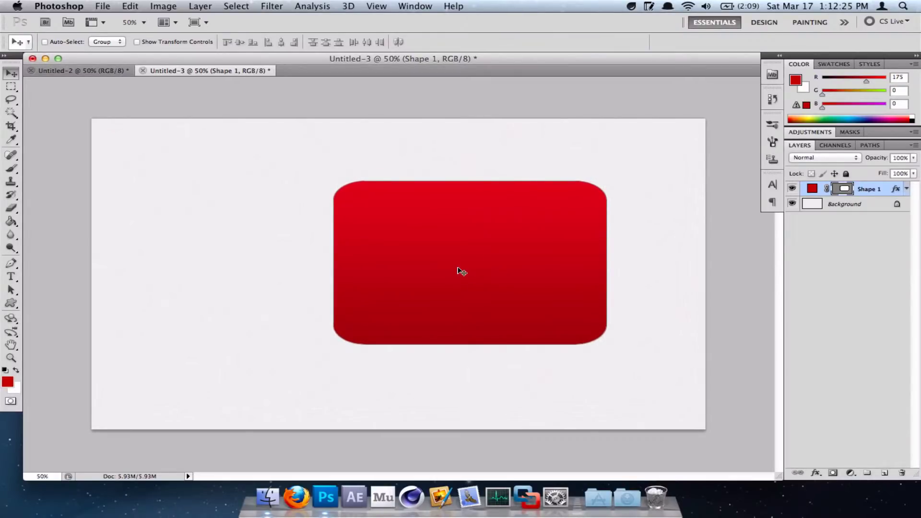
Step: Put the red shape into Free Transform and switch it to Warp
key("ctrl+t")
left_click_drag(548, 239, 556, 240)
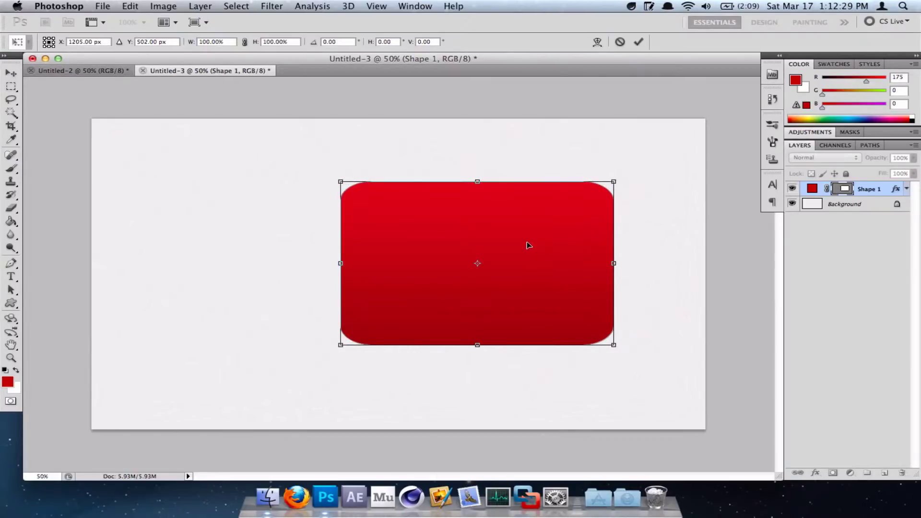
right_click(527, 237)
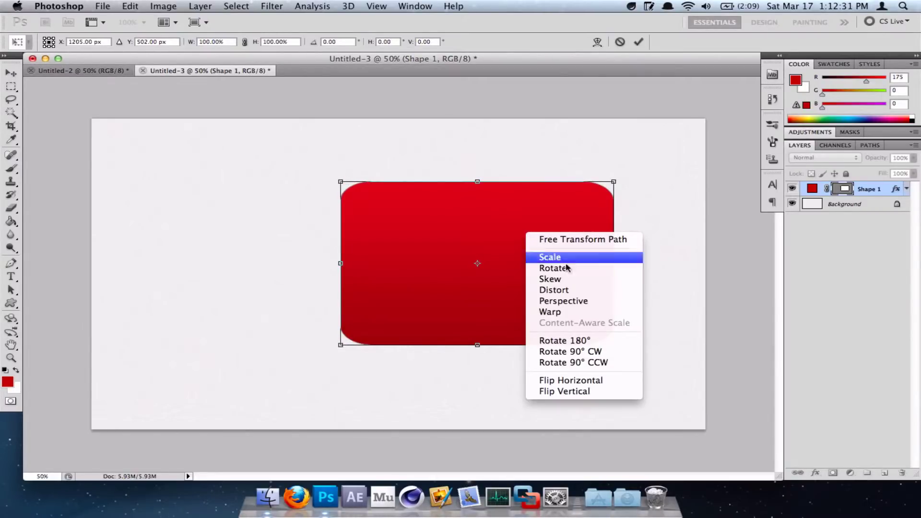
left_click(569, 313)
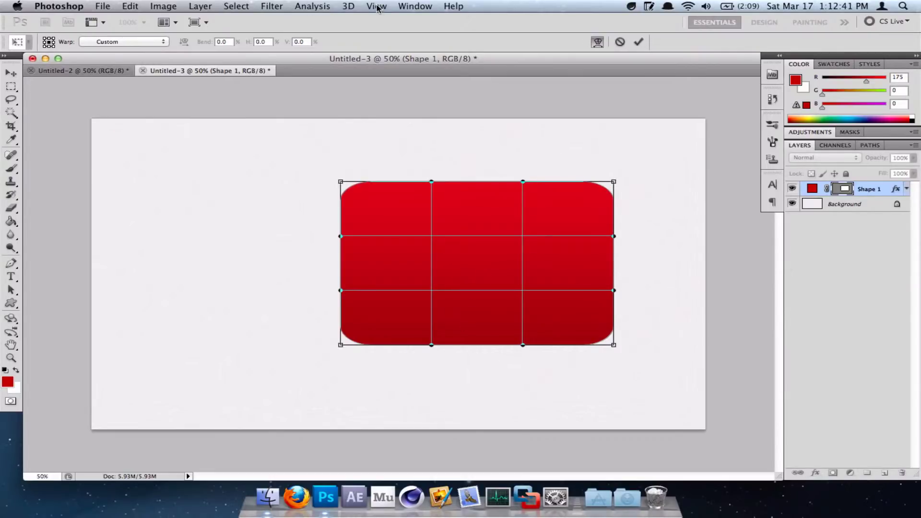
Step: Show the grid, abandon a first warp attempt, and nudge the shape with the arrow keys
left_click(376, 6)
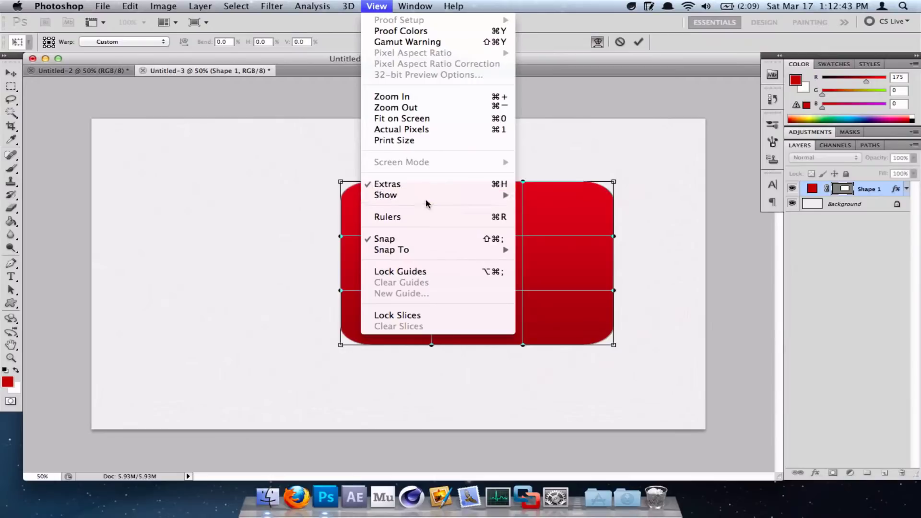
mouse_move(432, 200)
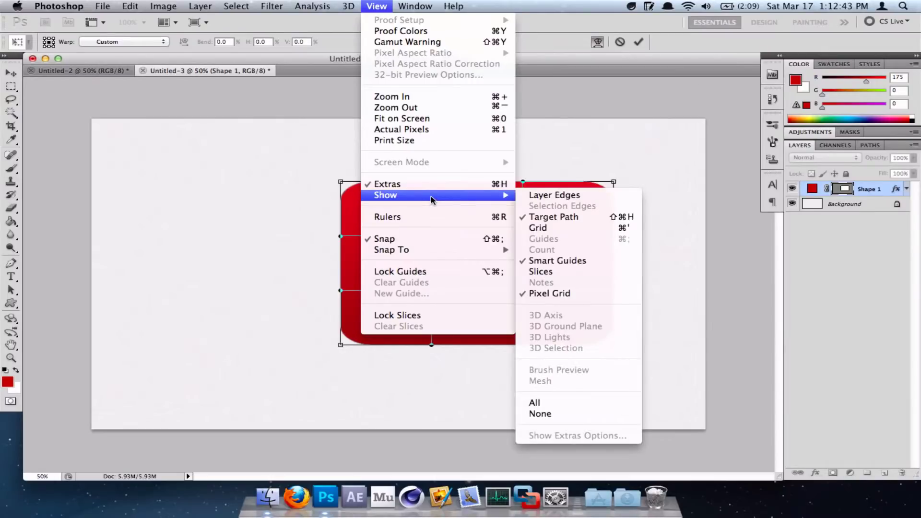
left_click(547, 228)
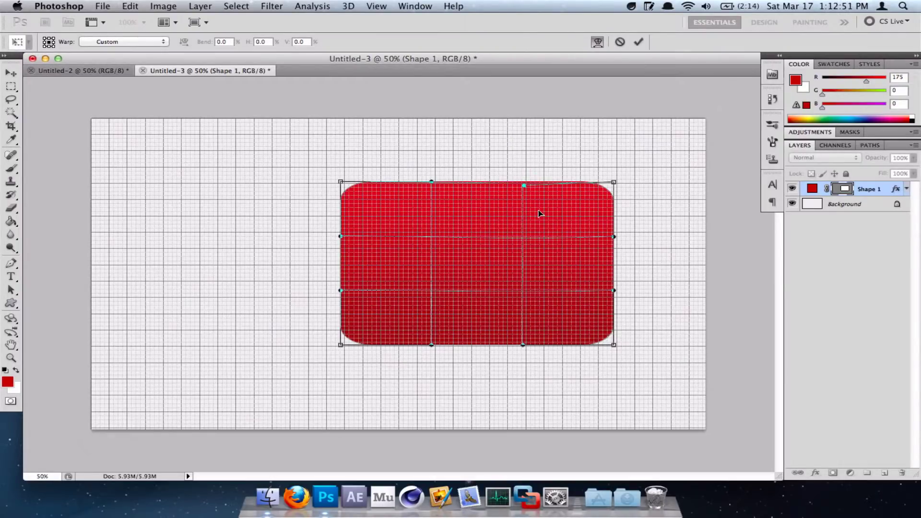
left_click_drag(537, 211, 545, 214)
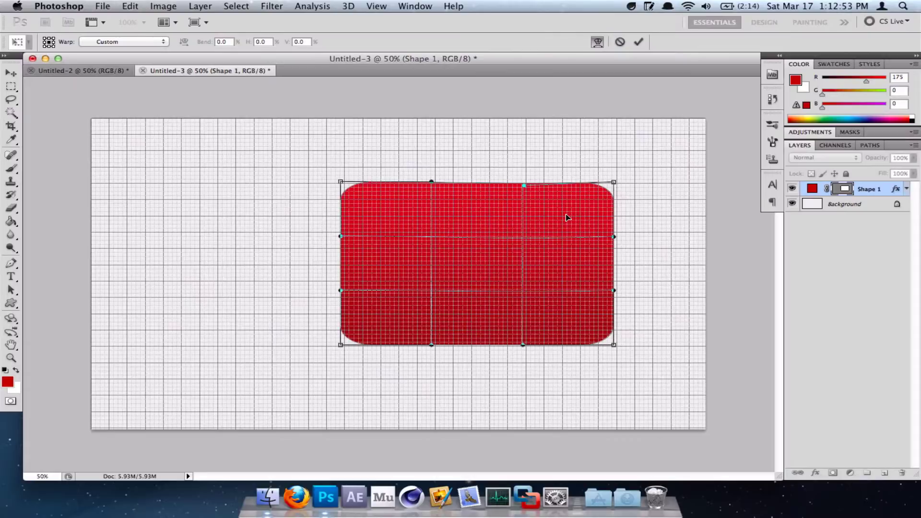
left_click(620, 43)
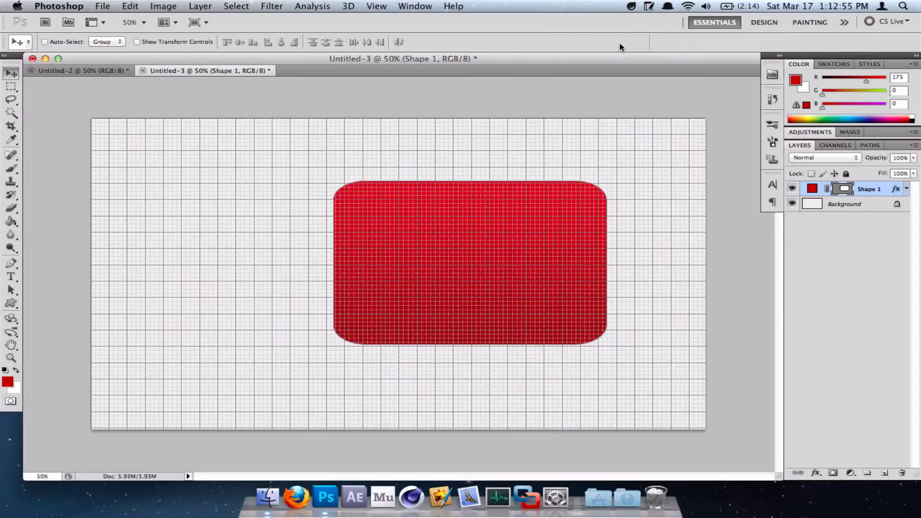
key("Left")
key("Left")
key("Left")
key("Left")
key("Right")
key("Right")
key("Right")
key("Right")
key("Down")
key("Down")
key("Down")
key("Down")
key("Down")
key("Down")
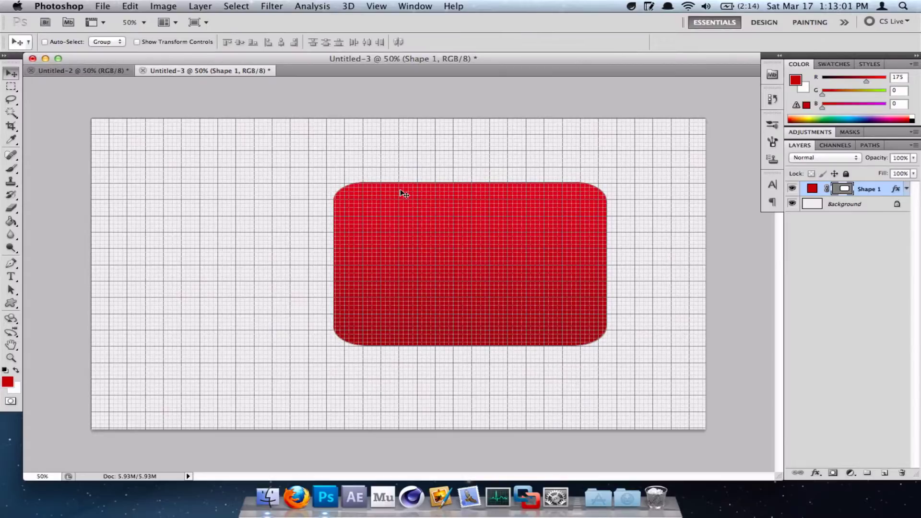
Step: Warp the shape, raising both top controls and lowering both bottom controls about 30 px
key("super+t")
right_click(498, 199)
left_click(545, 280)
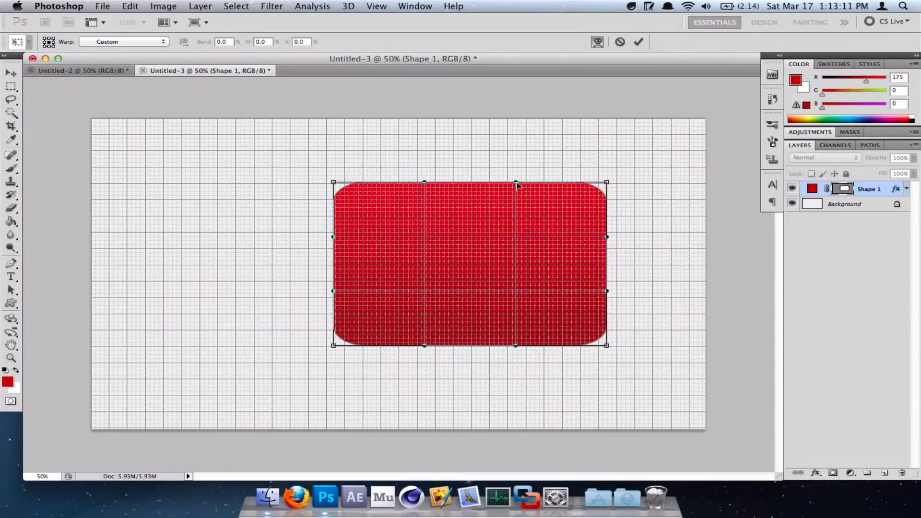
left_click_drag(515, 182, 517, 168)
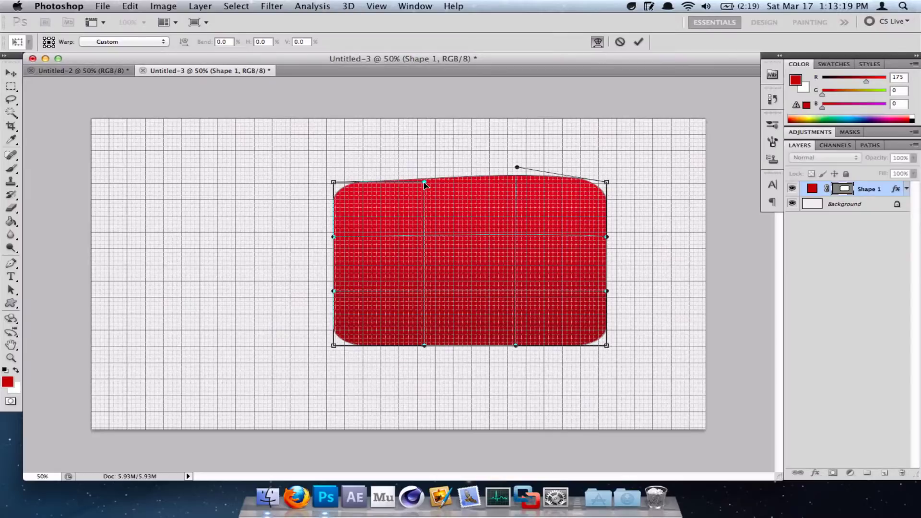
left_click_drag(425, 182, 427, 169)
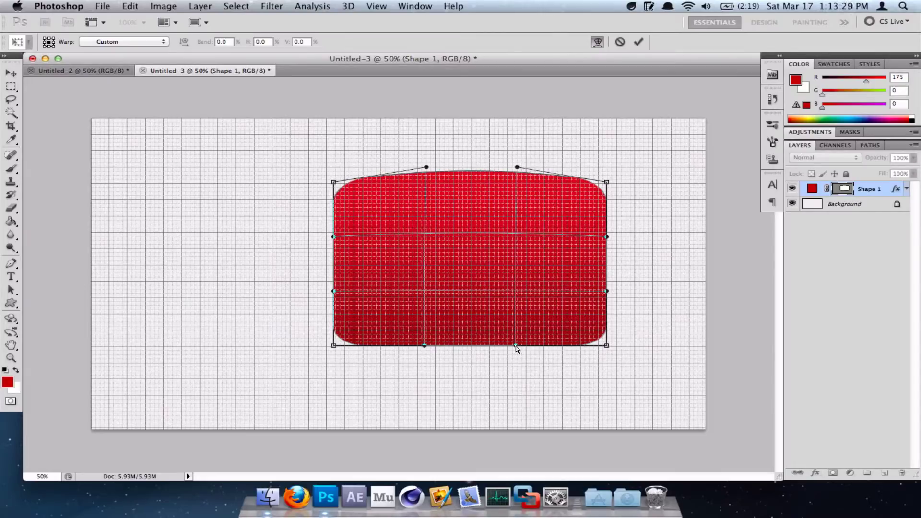
left_click_drag(516, 349, 515, 366)
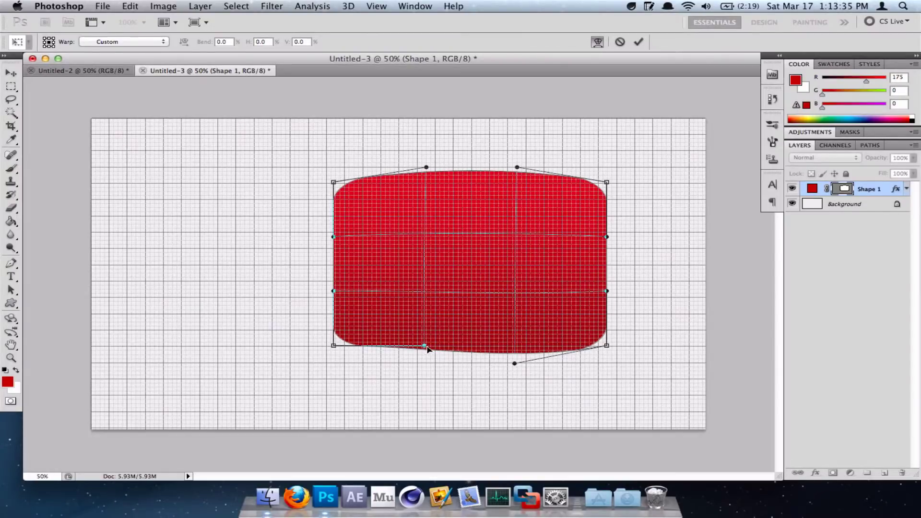
left_click_drag(425, 349, 425, 365)
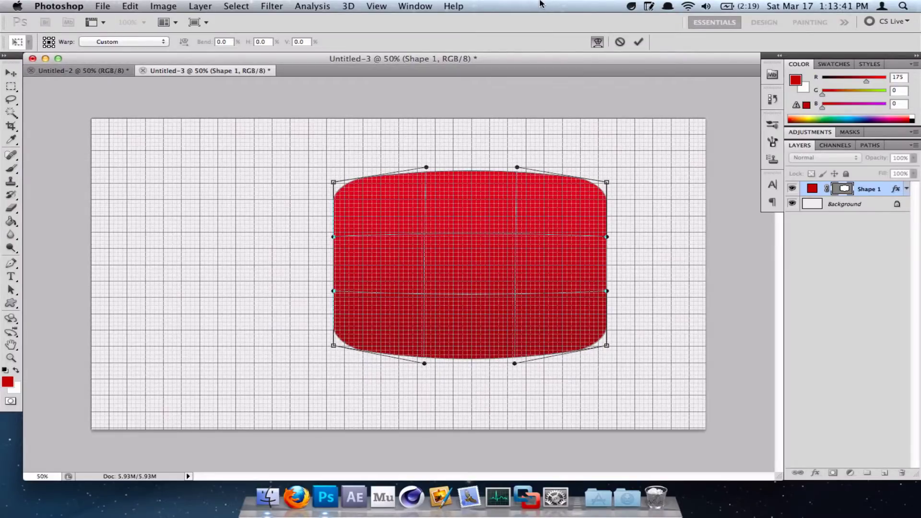
Step: Commit the top/bottom warp, reposition the shape, and turn the grid back on
left_click(638, 42)
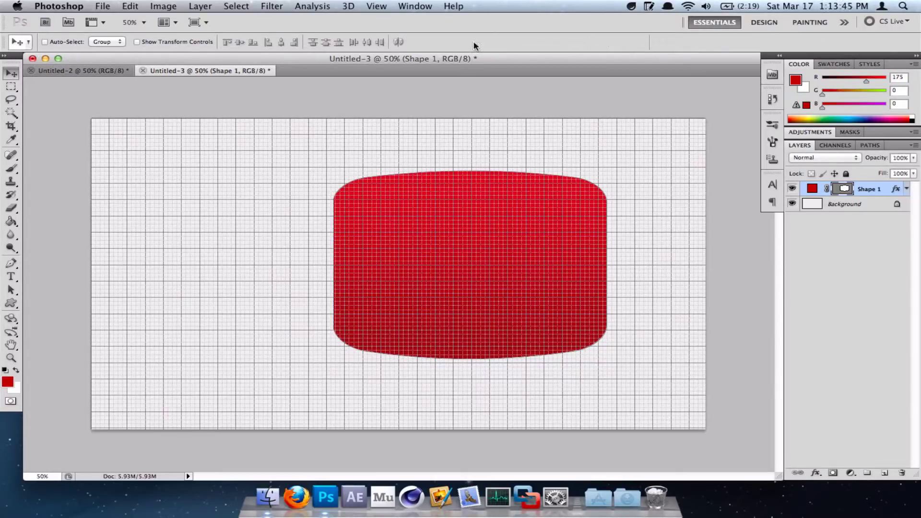
left_click(382, 7)
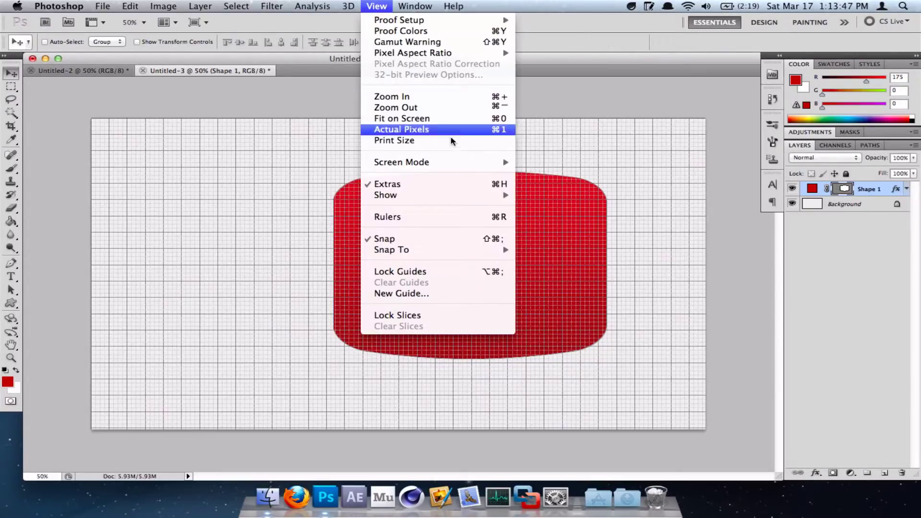
mouse_move(460, 194)
left_click(565, 231)
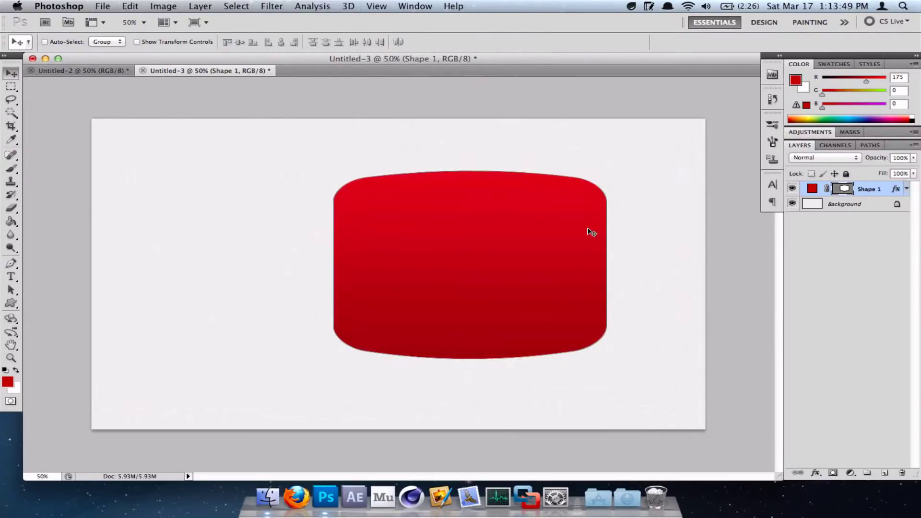
left_click_drag(564, 259, 567, 253)
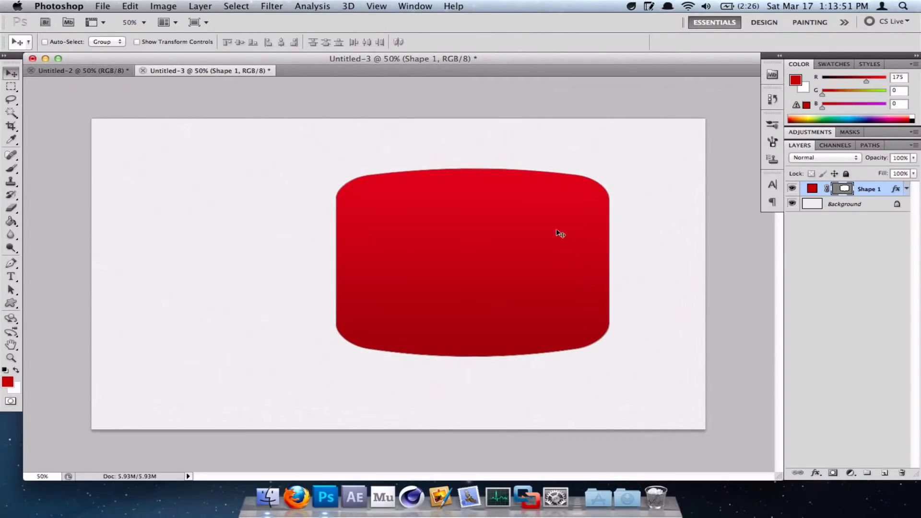
key("super+z")
key("super+z")
key("super+z")
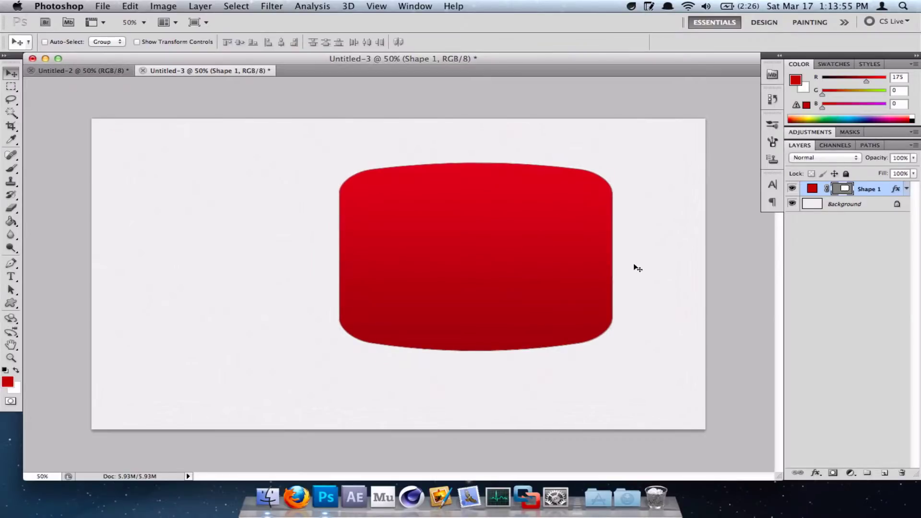
left_click(375, 6)
mouse_move(486, 196)
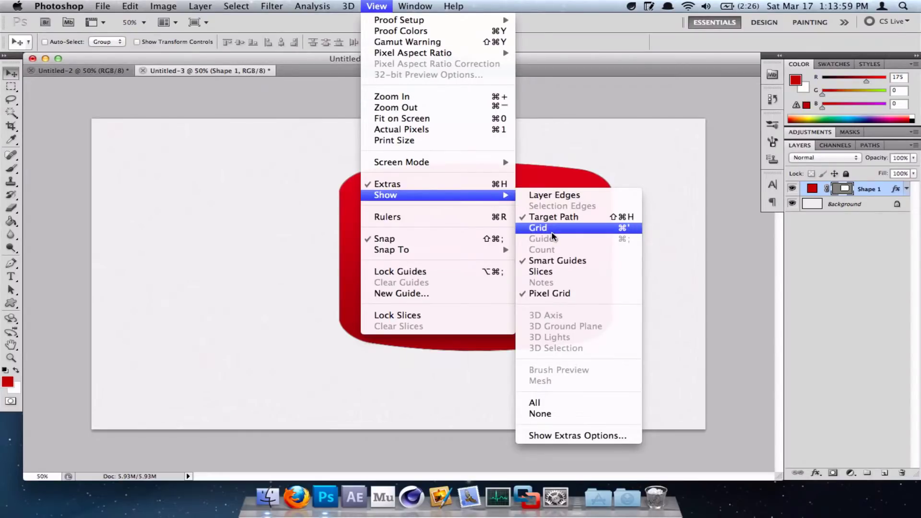
left_click(551, 230)
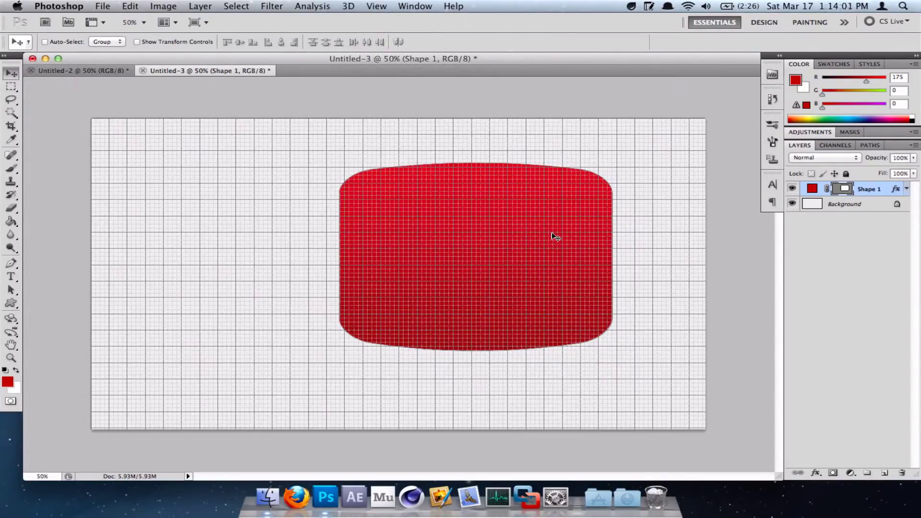
key("shift+Right")
key("shift+Right")
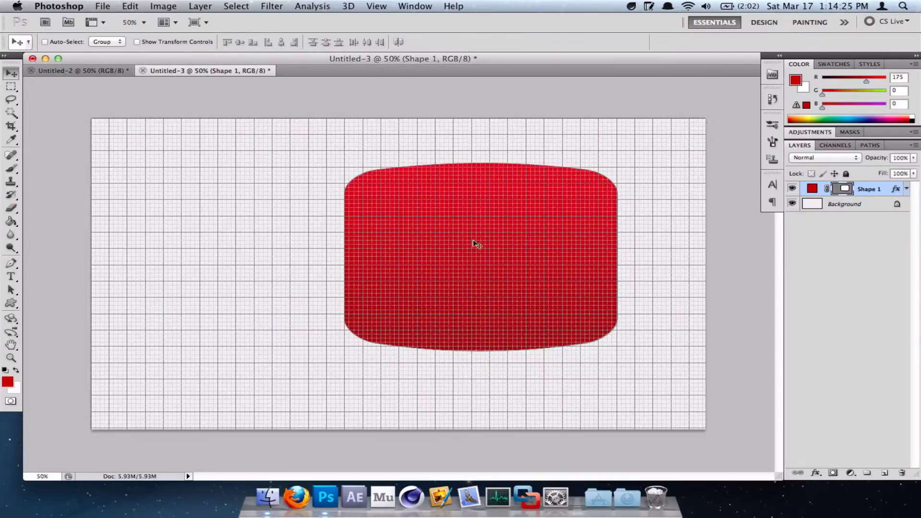
Step: Warp the shape again, pushing left and right side controls outward about 75 px, and commit
key("super+t")
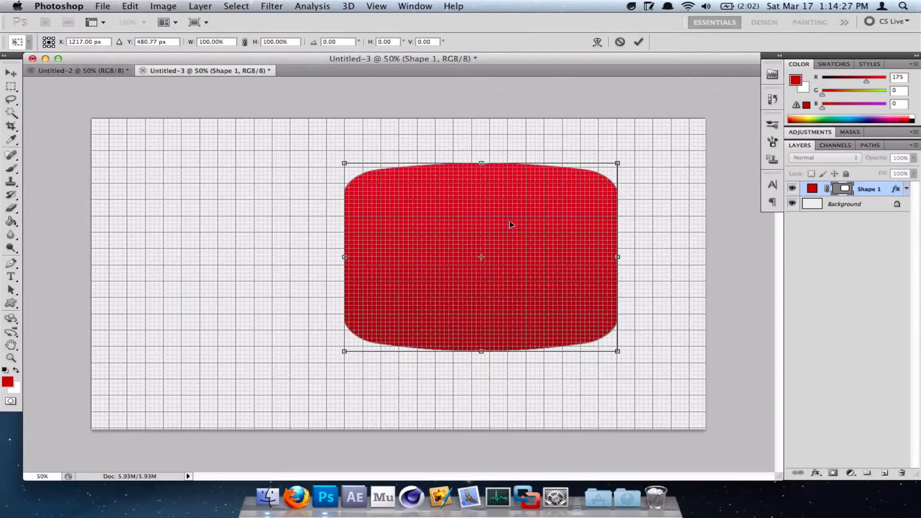
right_click(509, 221)
left_click(532, 300)
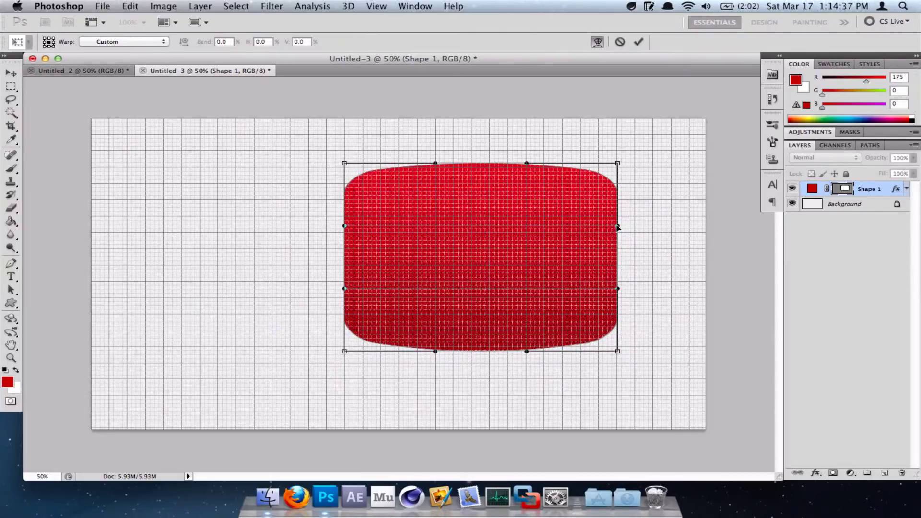
left_click_drag(618, 227, 654, 228)
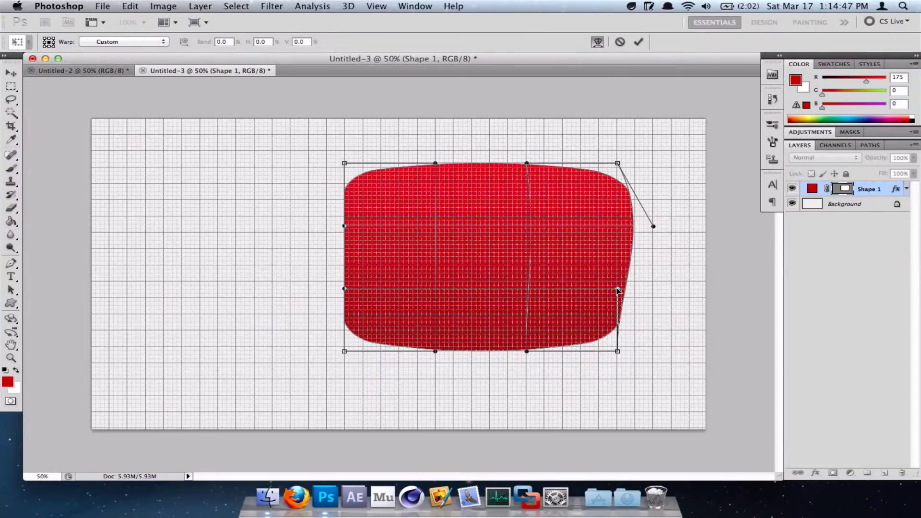
left_click_drag(617, 290, 653, 293)
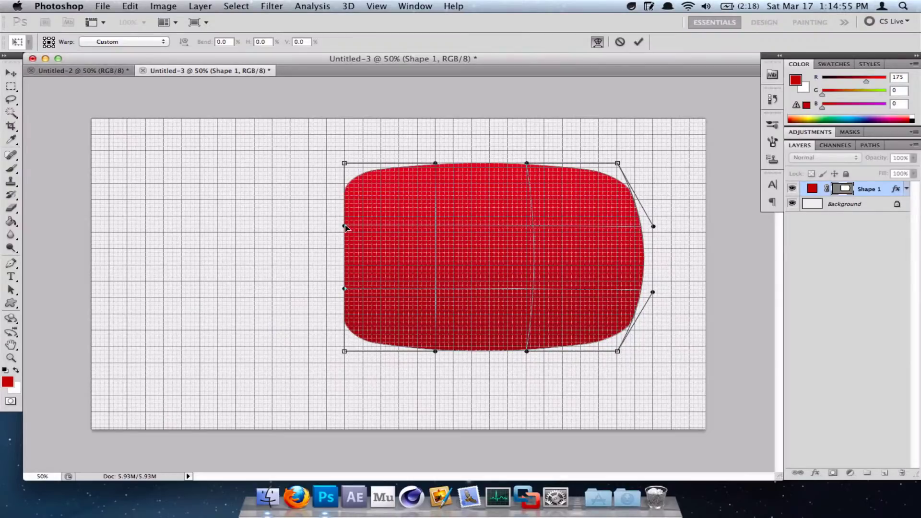
left_click_drag(344, 226, 308, 225)
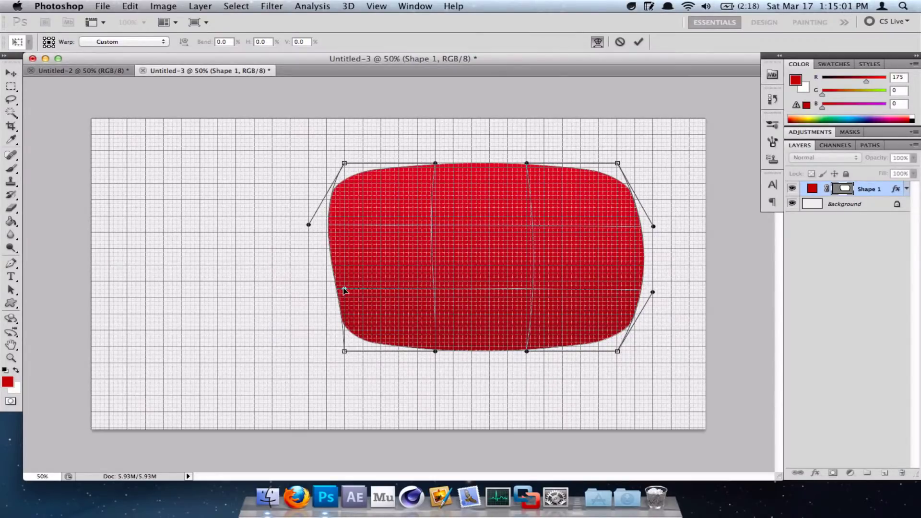
left_click_drag(343, 289, 307, 290)
left_click(638, 43)
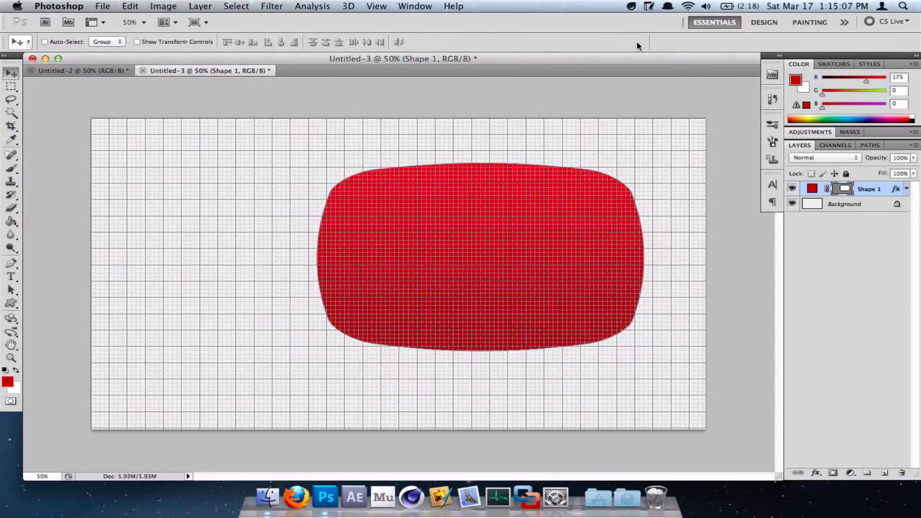
Step: Hide the grid, scale the red shape to 89.25% width, and shift it slightly right
left_click(383, 7)
mouse_move(485, 199)
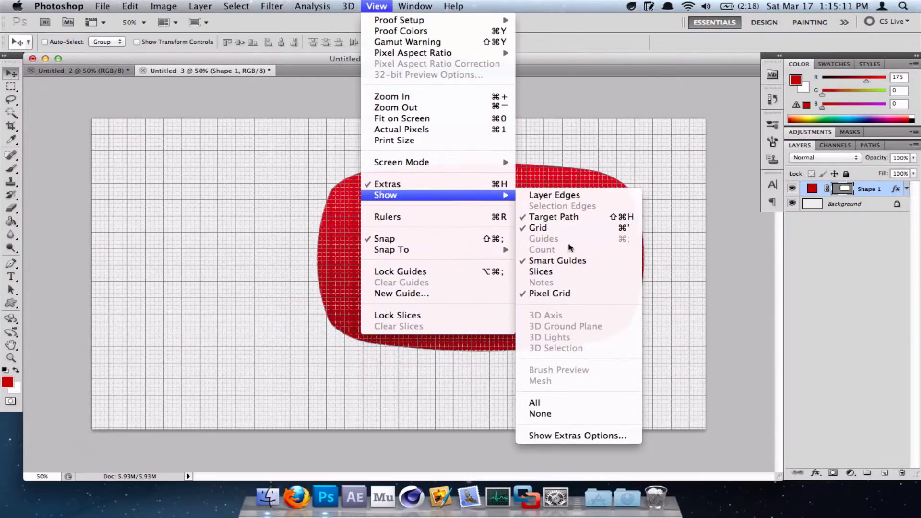
left_click(557, 233)
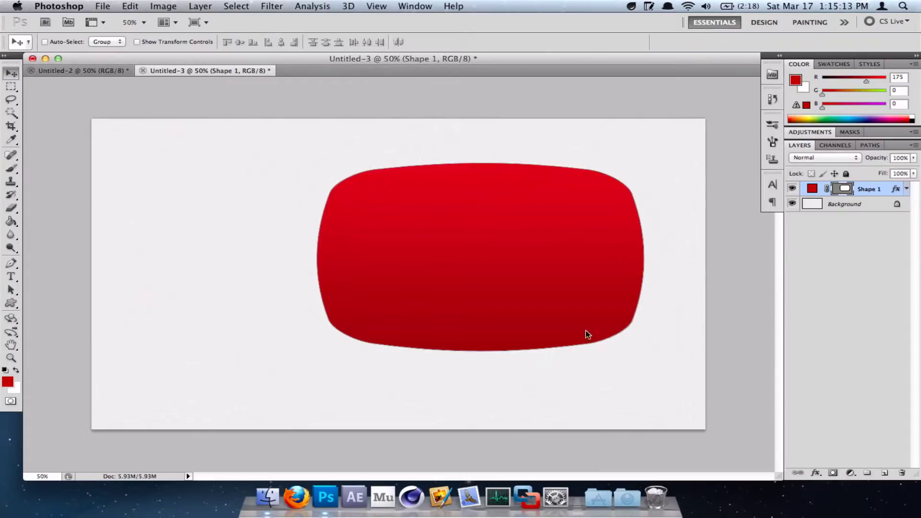
left_click_drag(557, 291, 577, 275)
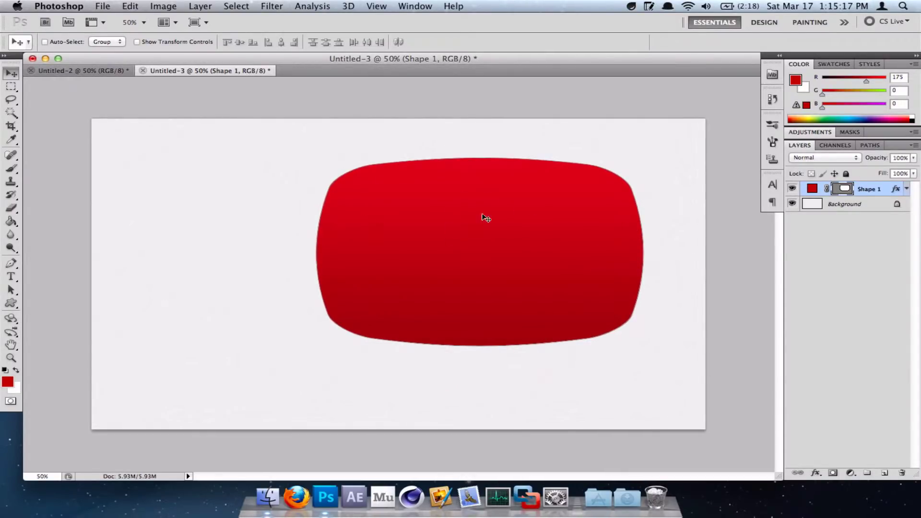
key("super+t")
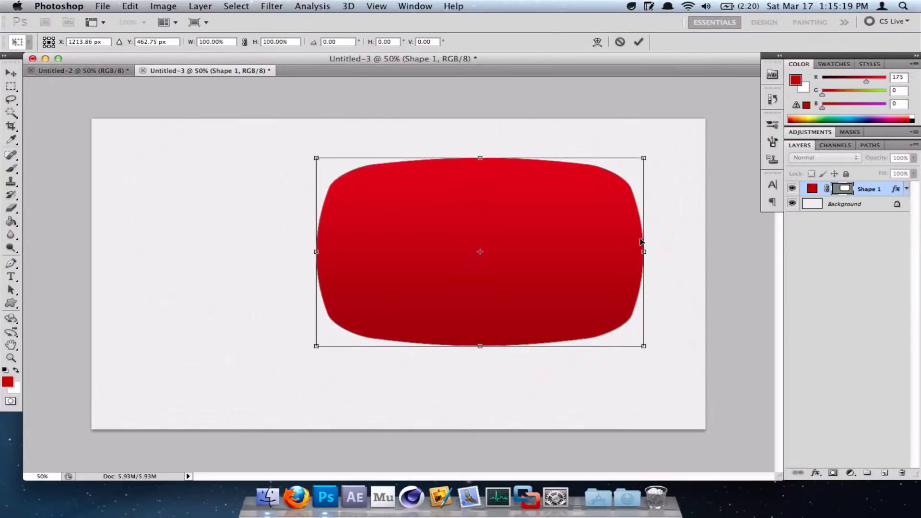
left_click_drag(644, 252, 608, 252)
left_click_drag(550, 284, 573, 287)
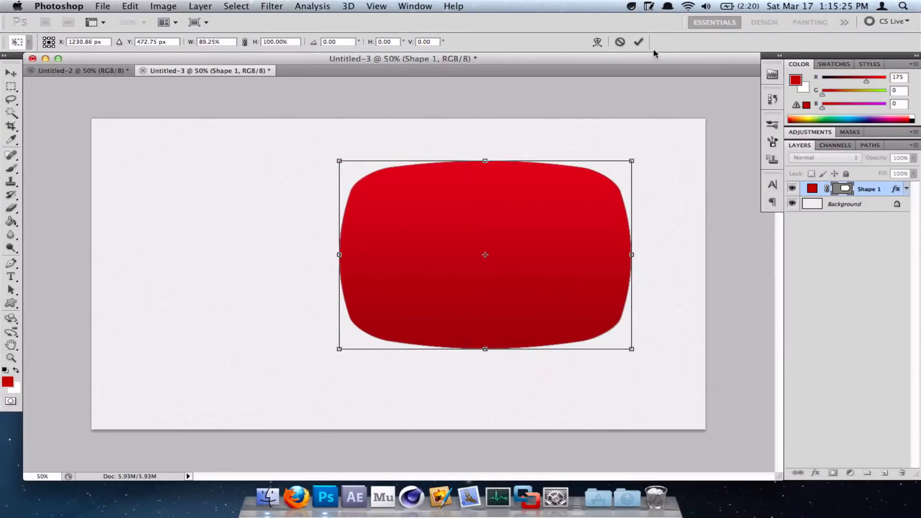
left_click(638, 41)
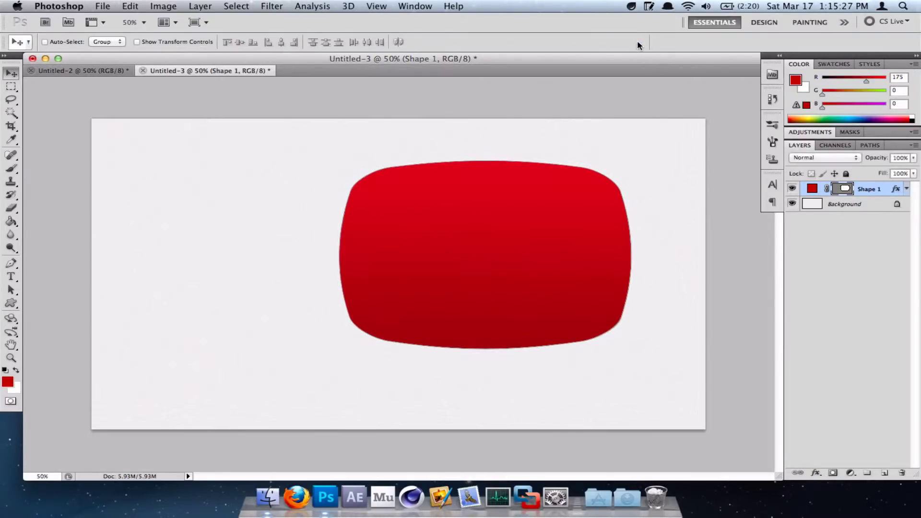
left_click_drag(535, 207, 540, 211)
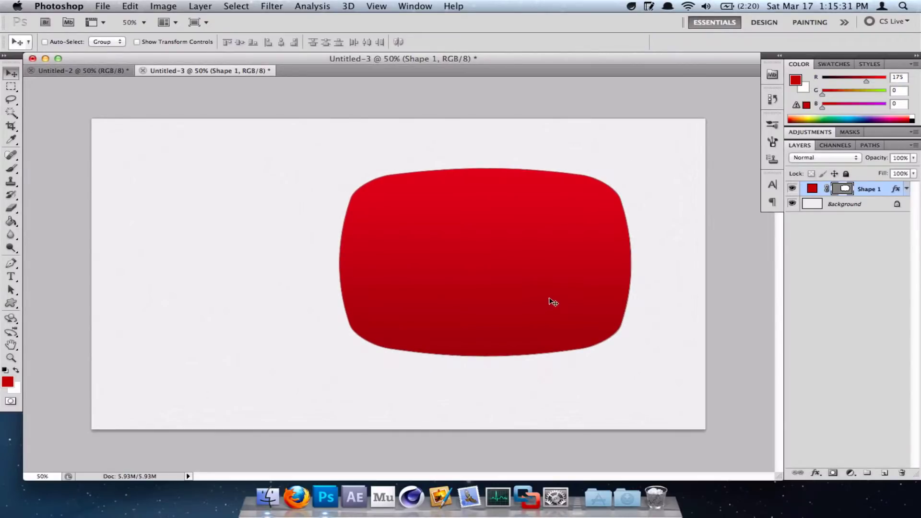
Step: Set the Type tool to light grey efefef and the League Gothic font
left_click(11, 277)
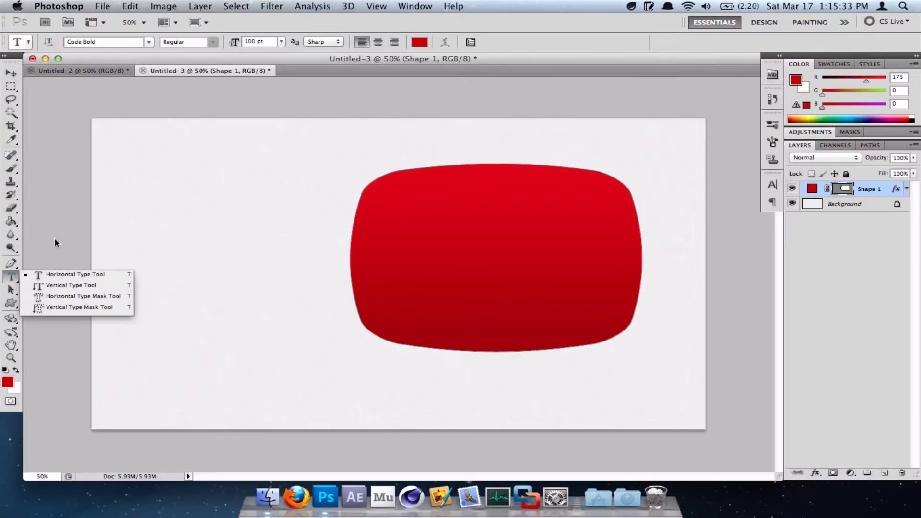
left_click(419, 42)
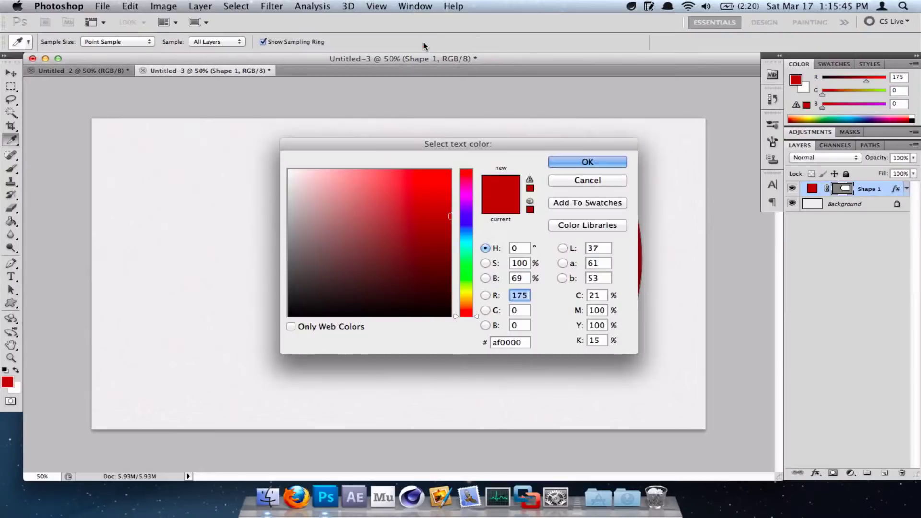
left_click(520, 343)
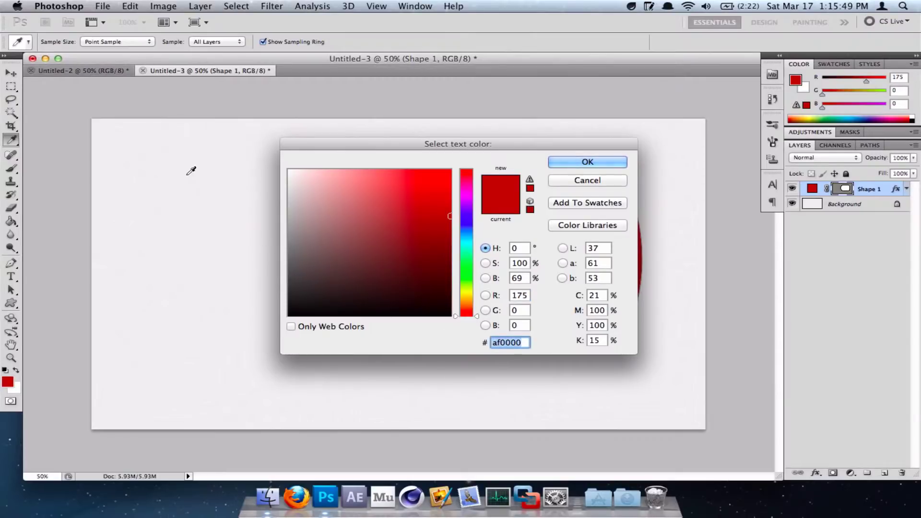
type("efefef")
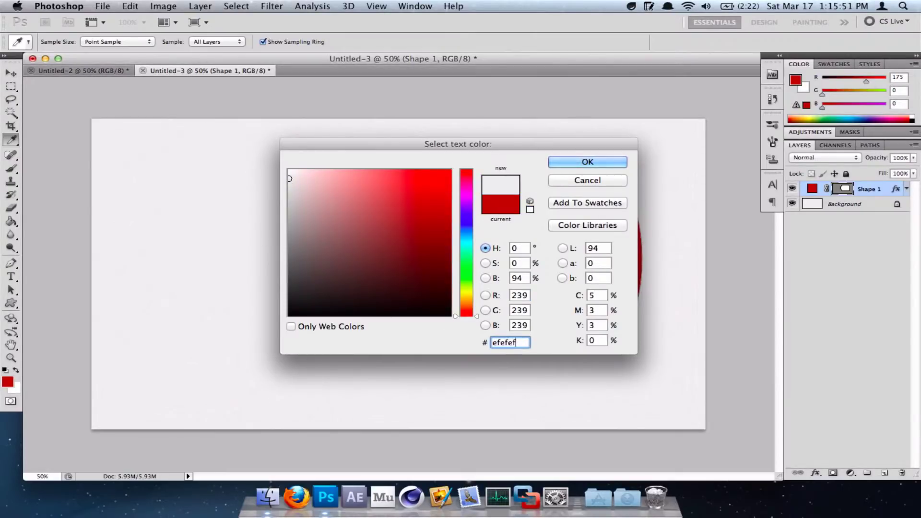
key("Return")
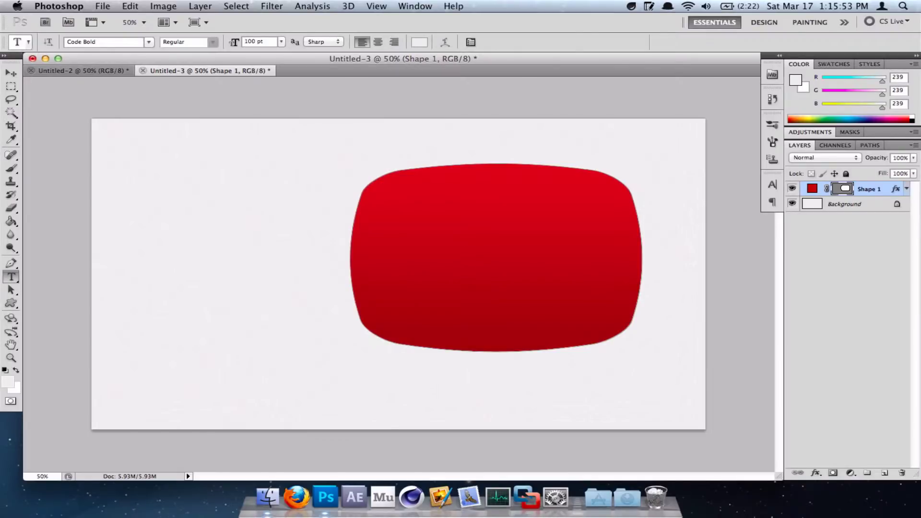
left_click(149, 44)
scroll(144, 123, "up", 3)
scroll(149, 123, "down", 8)
scroll(202, 197, "down", 10)
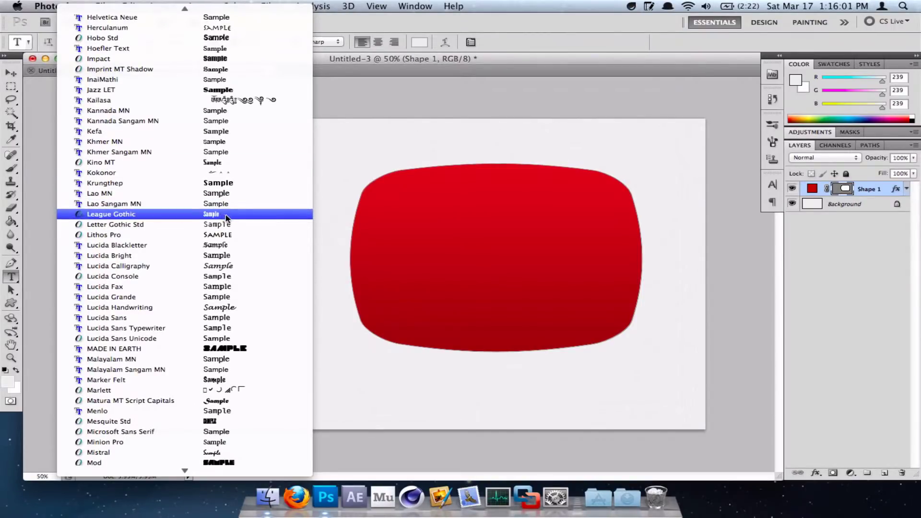
left_click(226, 213)
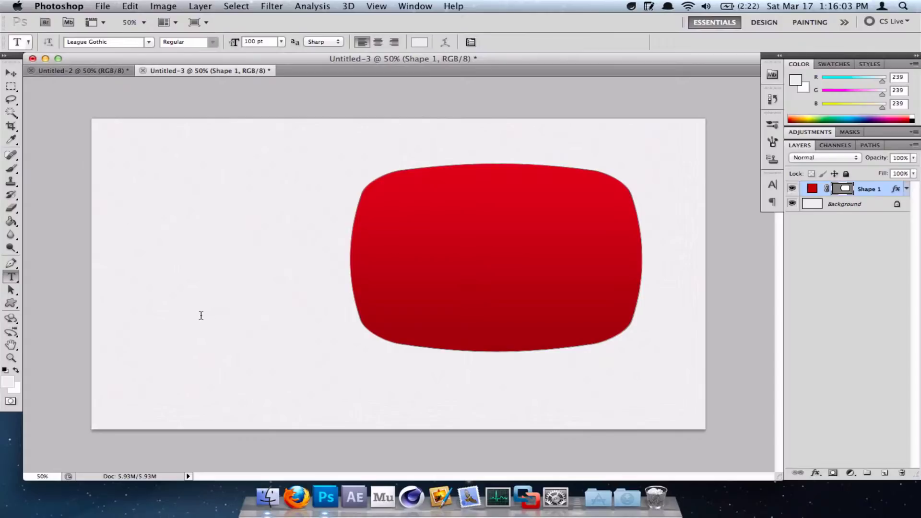
Step: Type the word 'Tube' at 523.45 pt and commit it
left_click(151, 312)
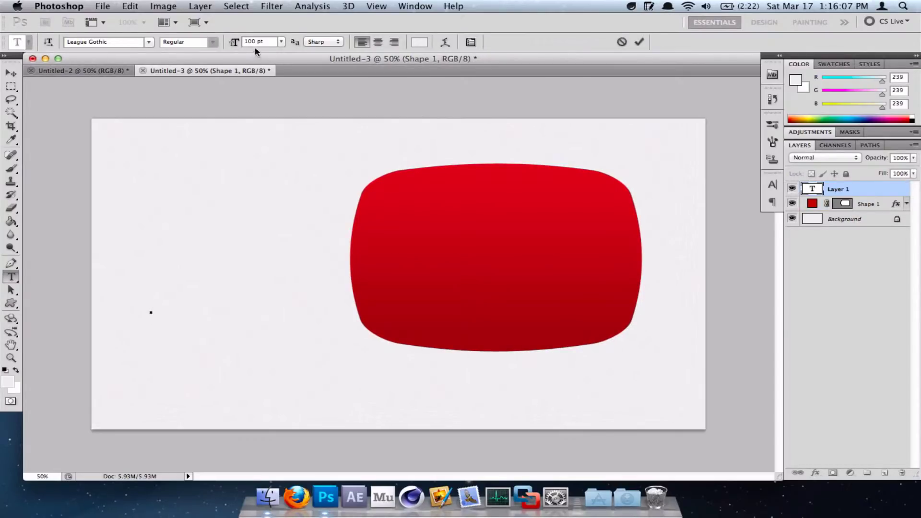
left_click(269, 42)
type("523.45")
key("Return")
type("Tube")
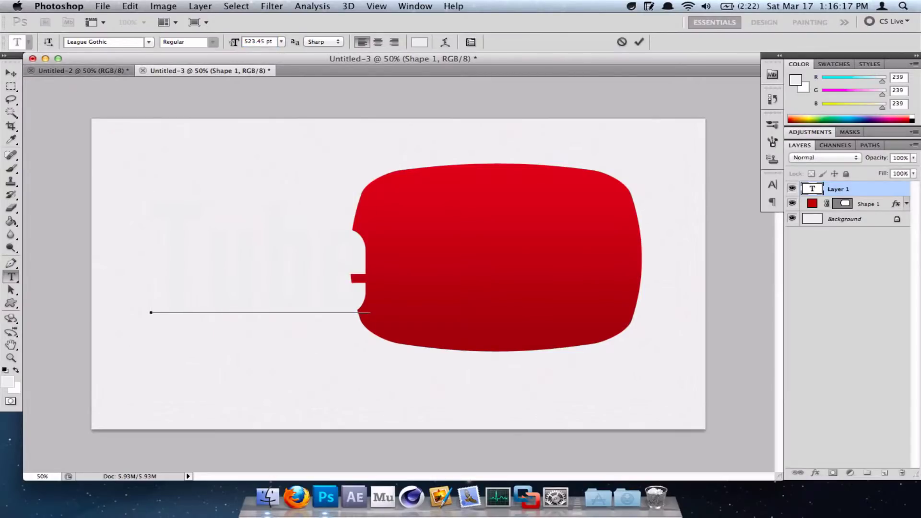
left_click(639, 42)
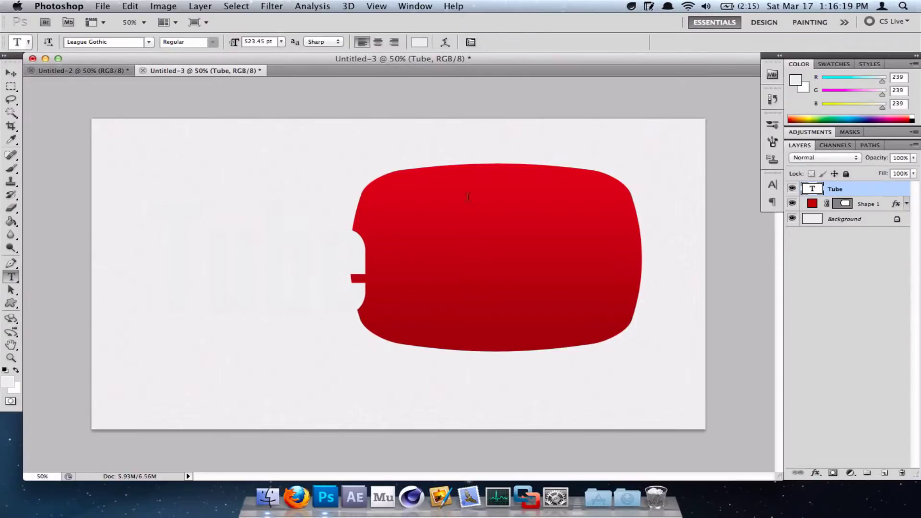
Step: Move 'Tube' onto the red shape and align it to the shape's vertical centre
key("v")
left_click_drag(308, 241, 544, 236)
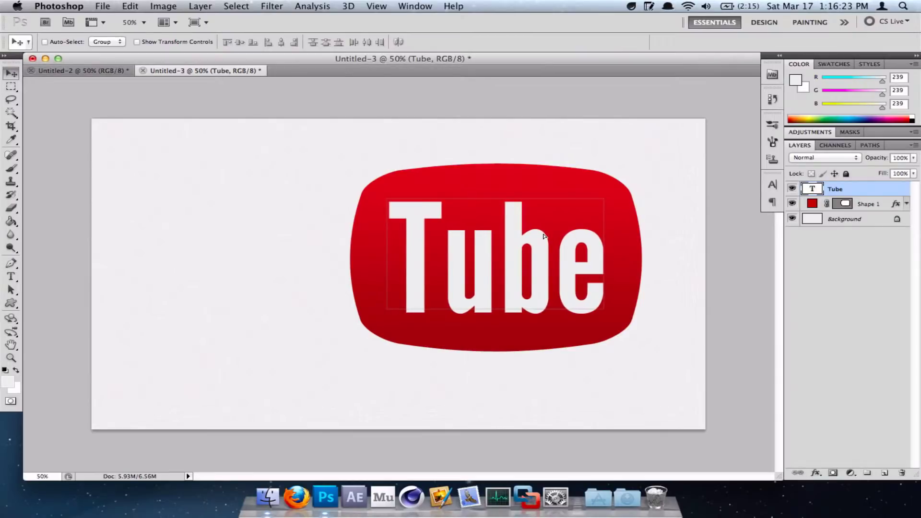
left_click(843, 205, "super")
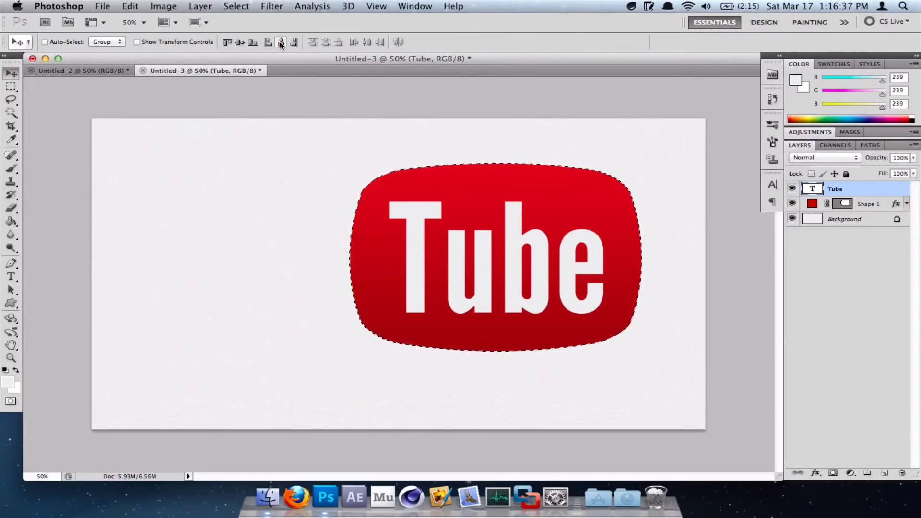
left_click(240, 43)
key("super+d")
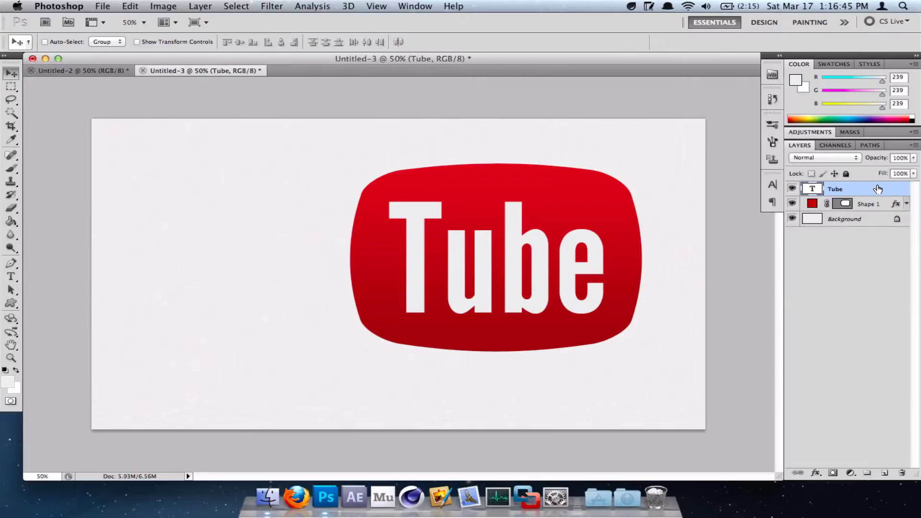
Step: Add Bevel and Emboss to the Tube layer with light angle 94° and altitude 21°
double_click(865, 194)
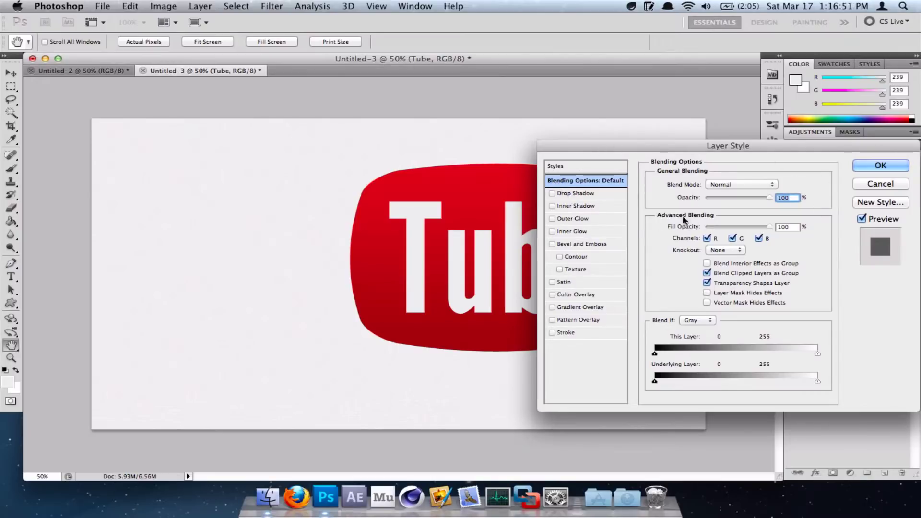
left_click(602, 244)
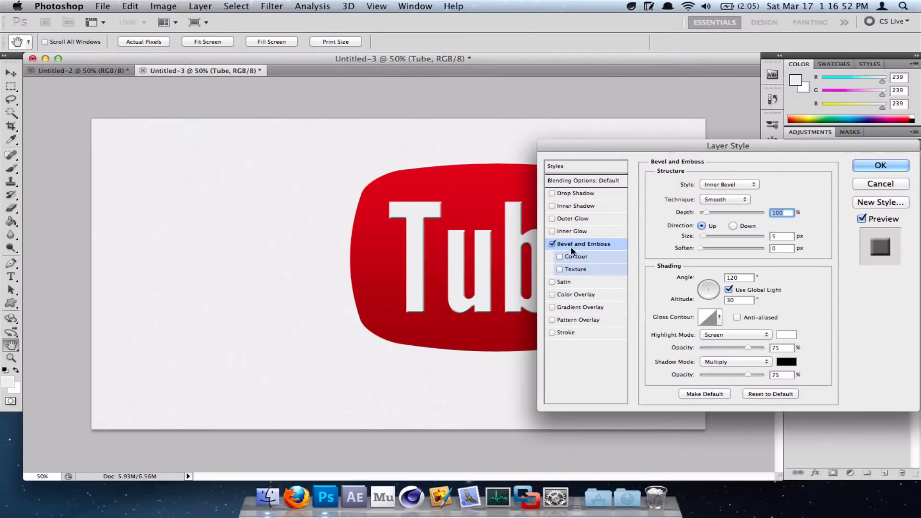
left_click(738, 277)
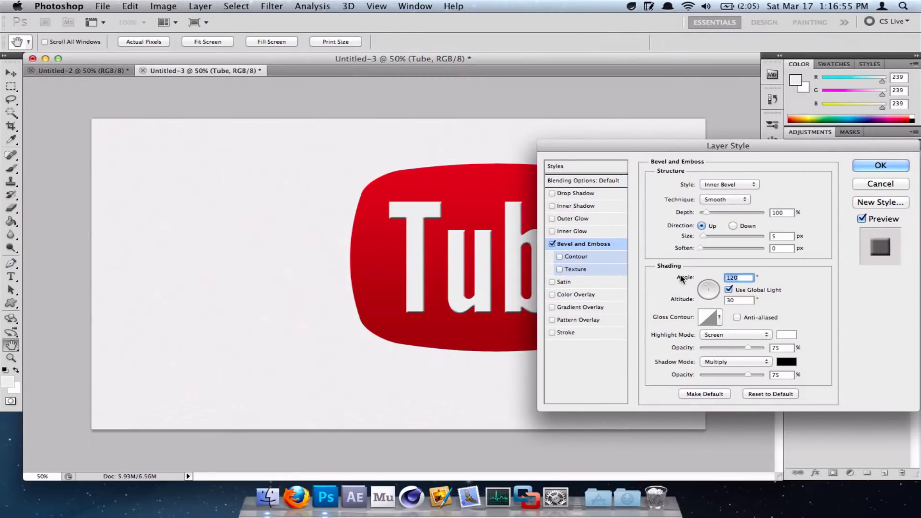
type("94")
key("Tab")
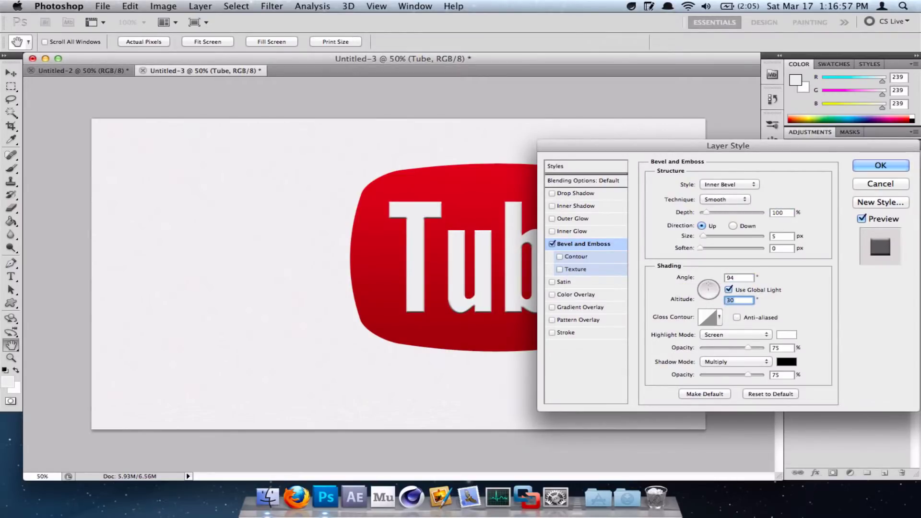
type("21")
Step: Add a black Inner Glow in Normal mode with size 8 and apply the layer styles
left_click(575, 230)
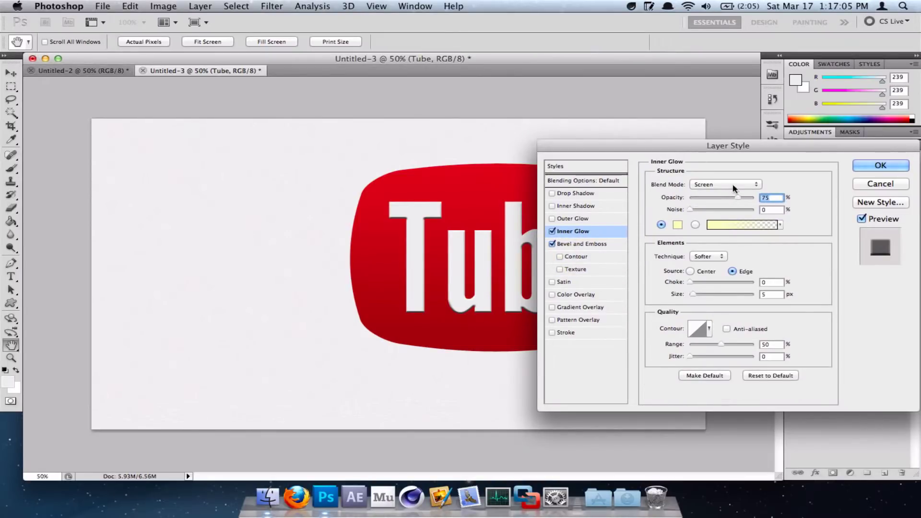
left_click(733, 184)
left_click(715, 108)
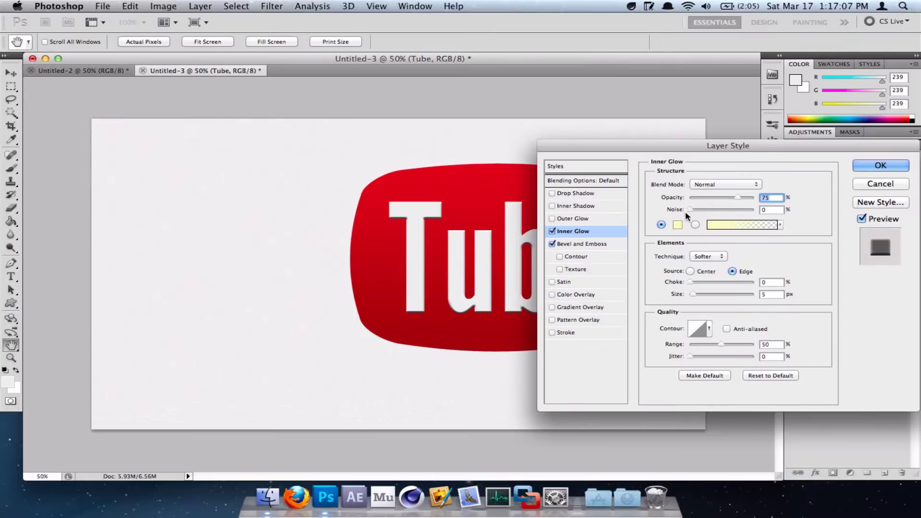
left_click(678, 225)
left_click_drag(385, 259, 221, 325)
left_click(588, 163)
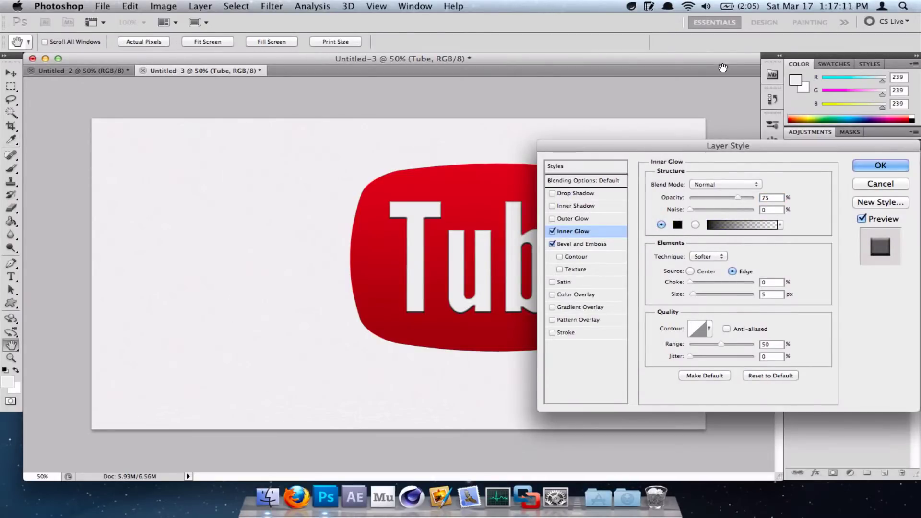
left_click(768, 293)
type("8")
left_click(859, 164)
left_click(892, 314)
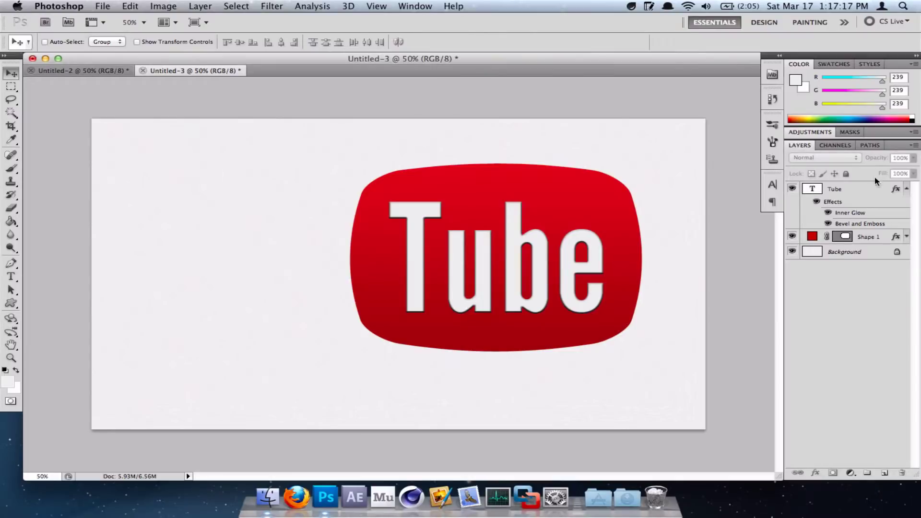
left_click(906, 188)
Step: Type 'You' left of the red shape in dark grey #222222
key("t")
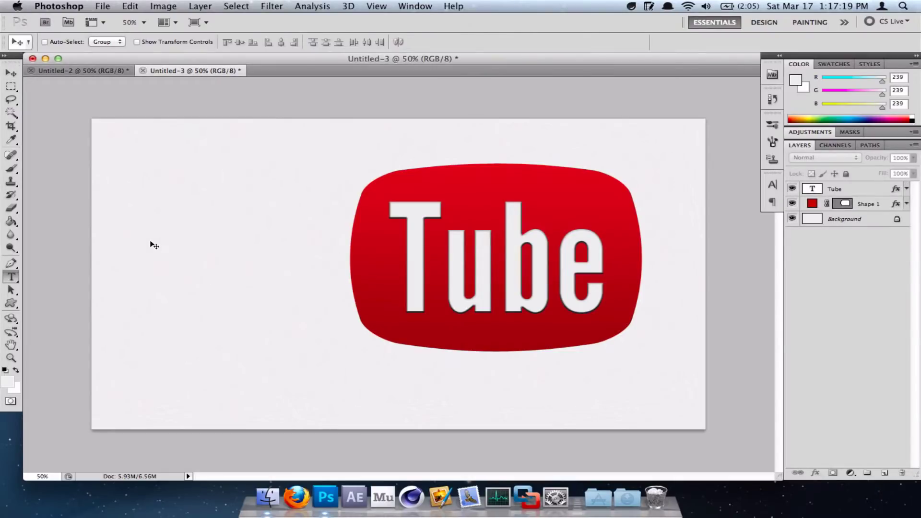
left_click(126, 338)
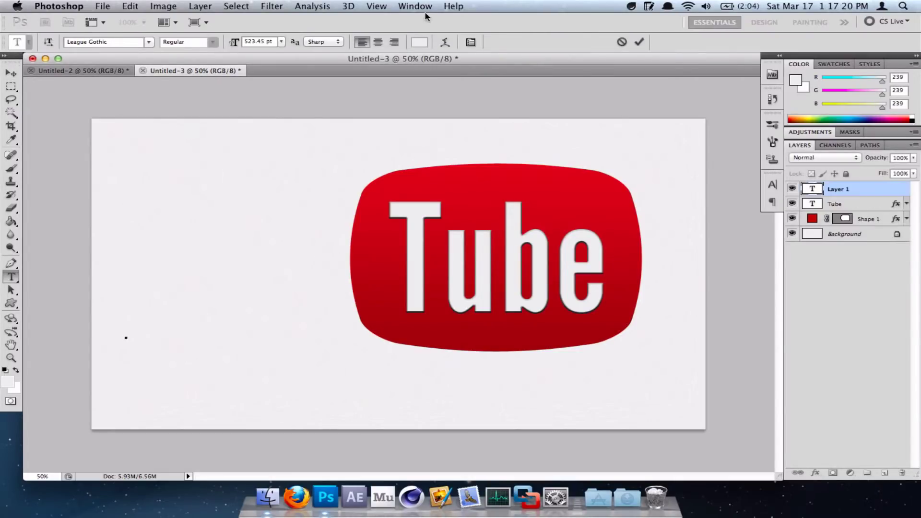
left_click(420, 42)
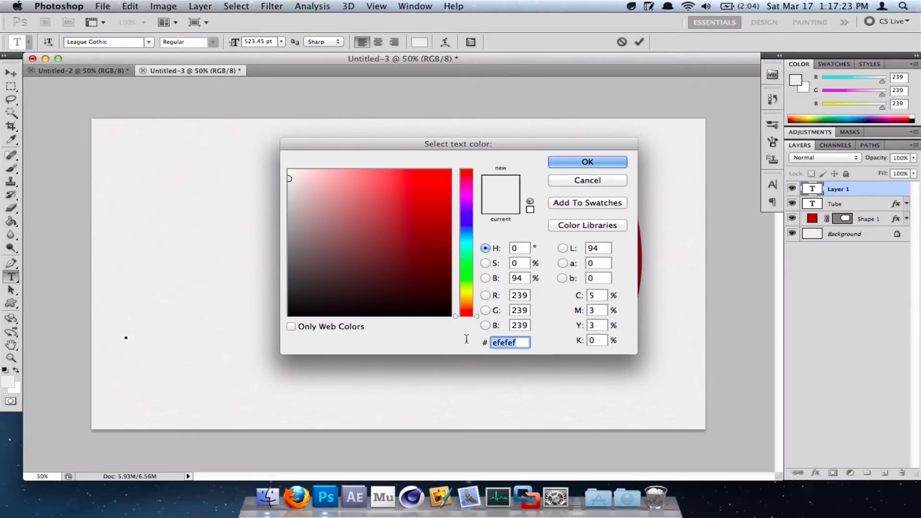
type("22222")
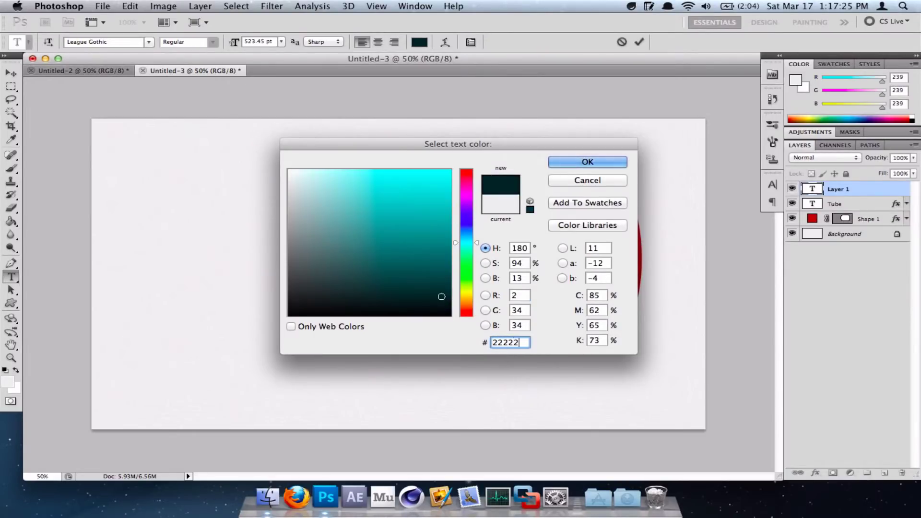
type("2")
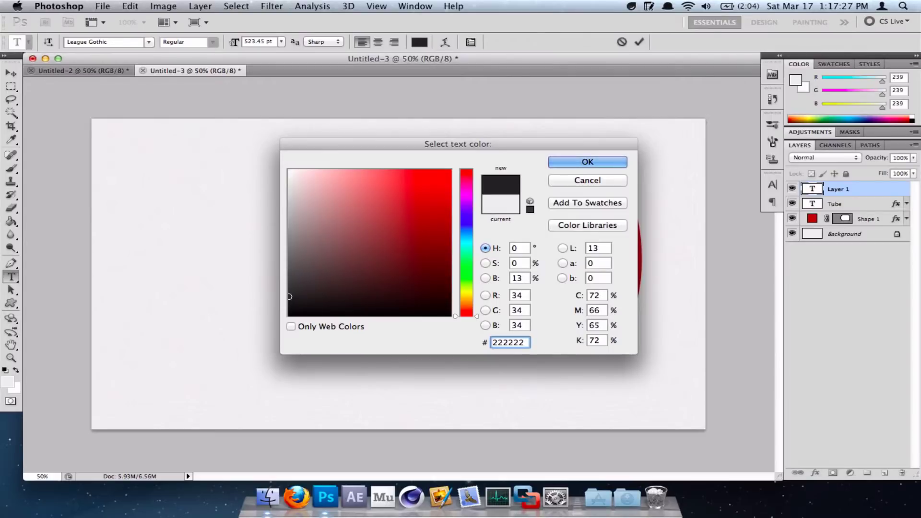
key("Return")
type("You")
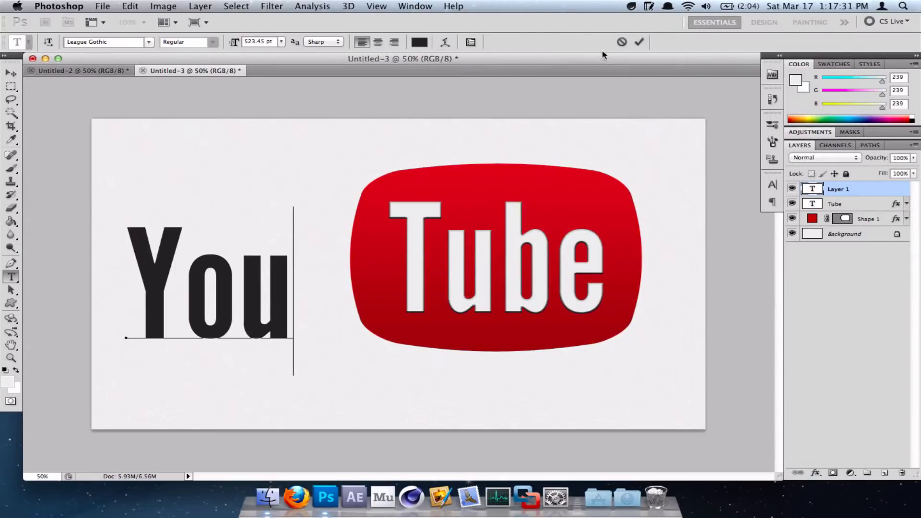
left_click(638, 41)
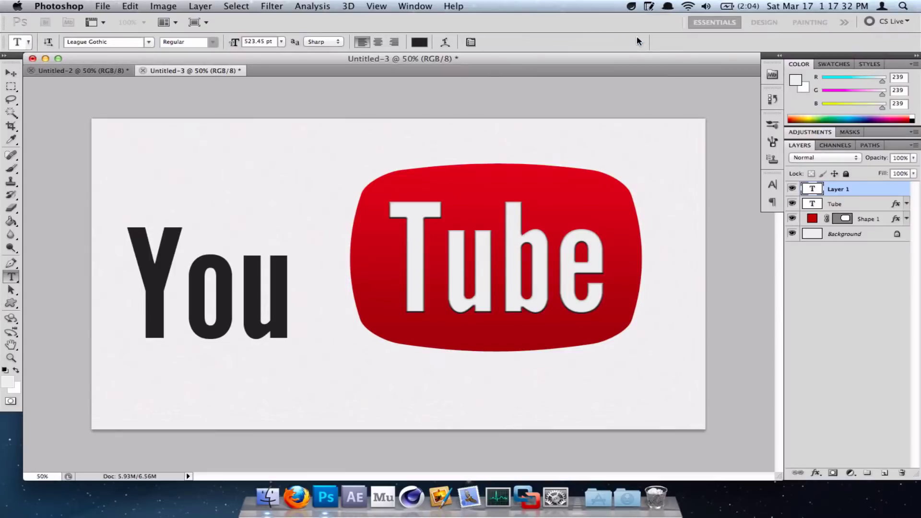
Step: Turn on Smart Guides under View > Show
left_click(378, 7)
mouse_move(494, 196)
left_click(557, 262)
left_click(312, 6)
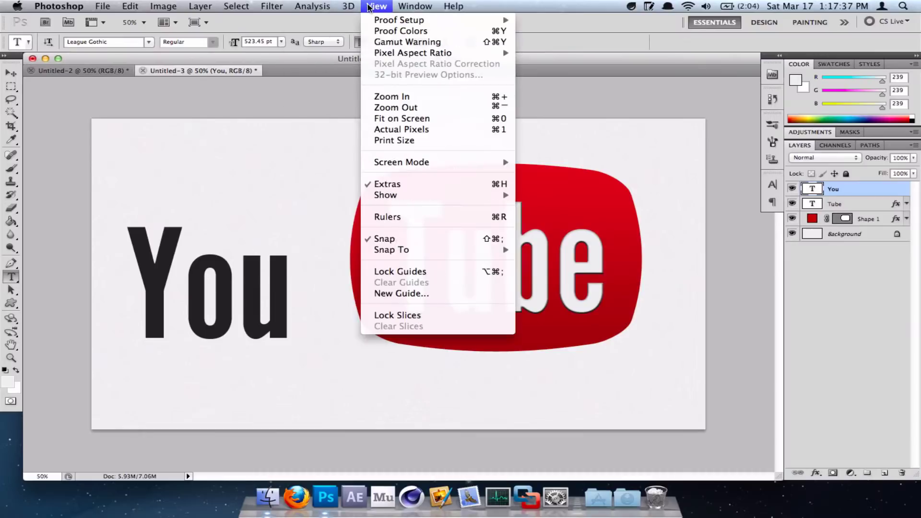
left_click(314, 204)
Step: Raise 'You' to Tube's baseline, then nudge it three steps right toward the red shape
key("v")
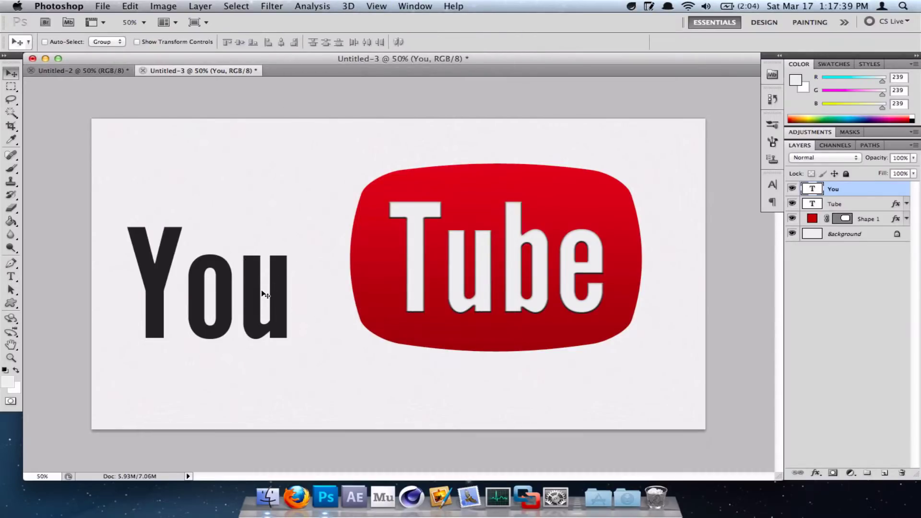
left_click_drag(264, 295, 286, 271)
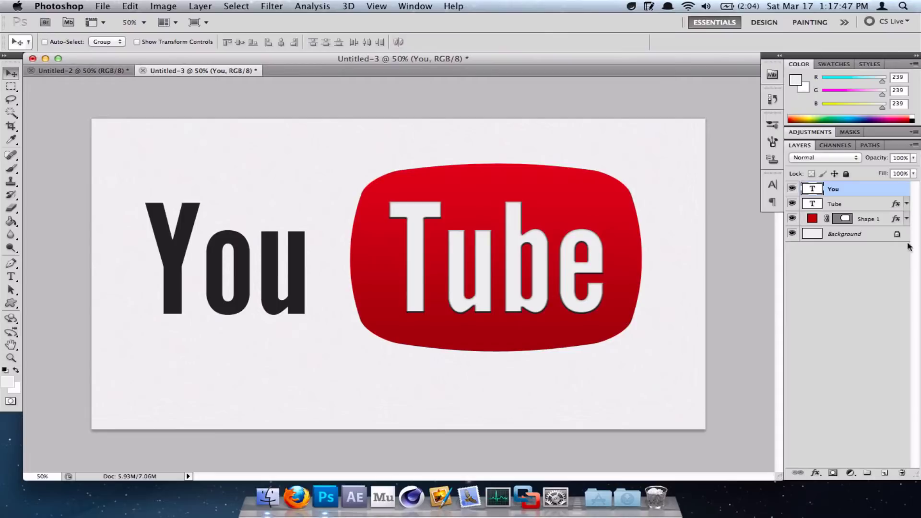
left_click(815, 220, "super")
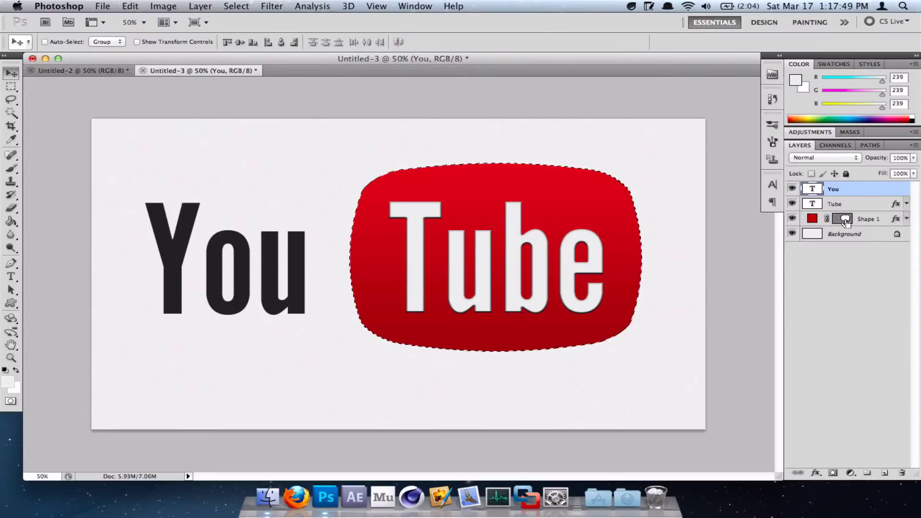
left_click(280, 42)
key("super+z")
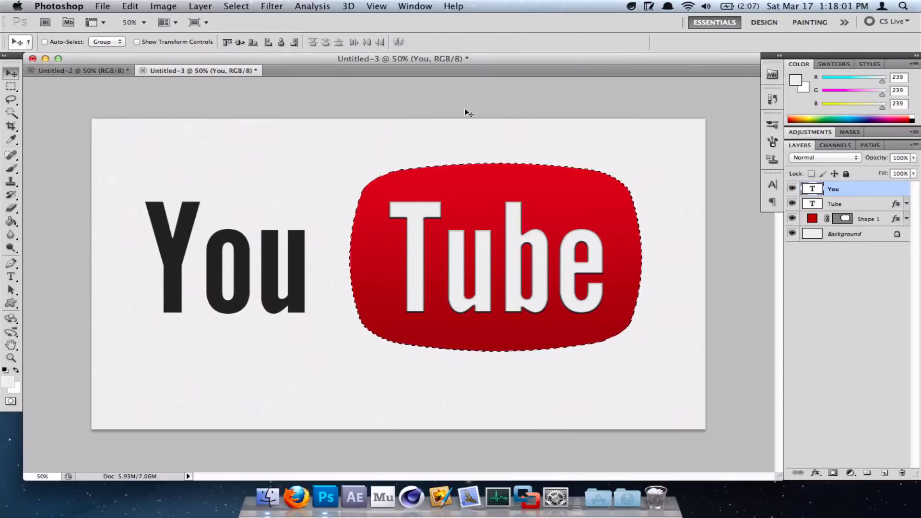
key("super+d")
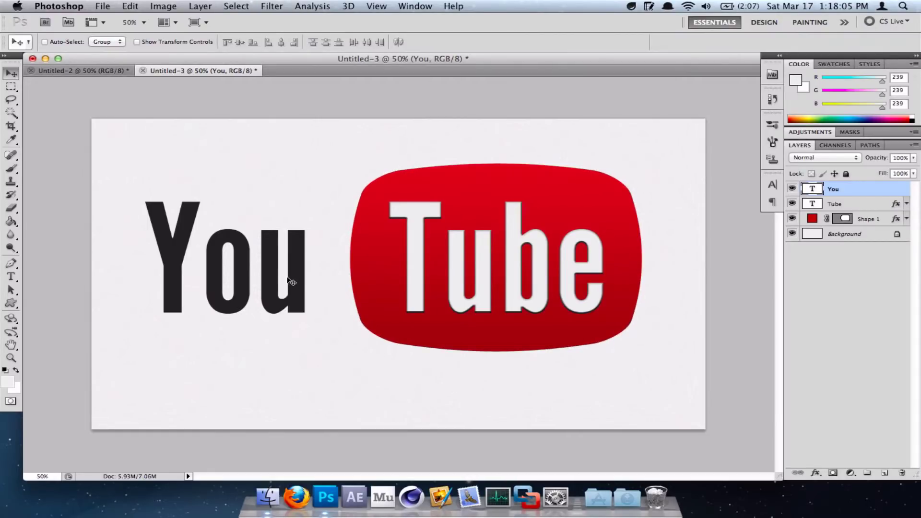
key("shift+Right")
key("shift+Right")
key("shift+Right")
key("shift+Right")
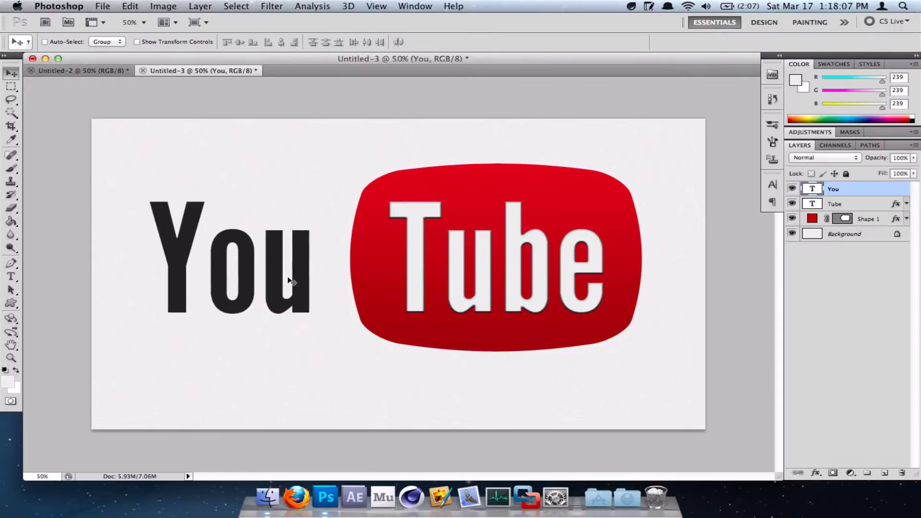
key("shift+Right")
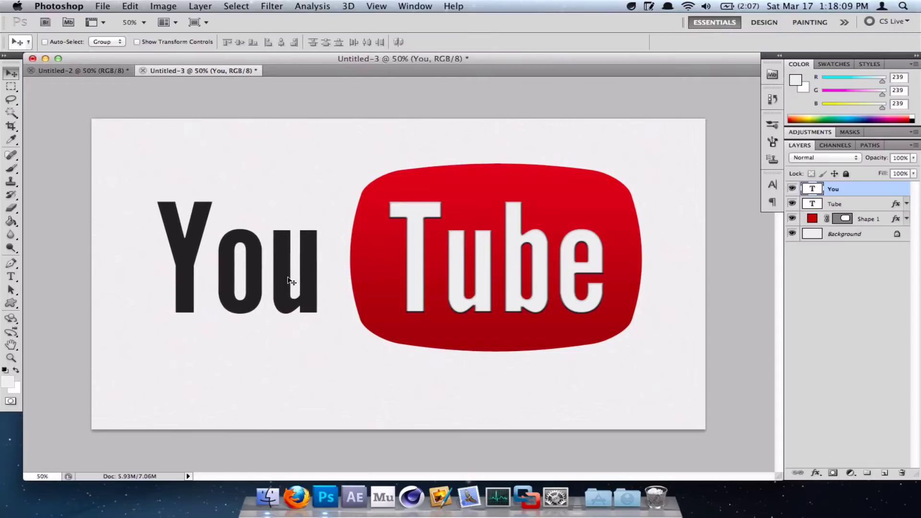
key("shift+Right")
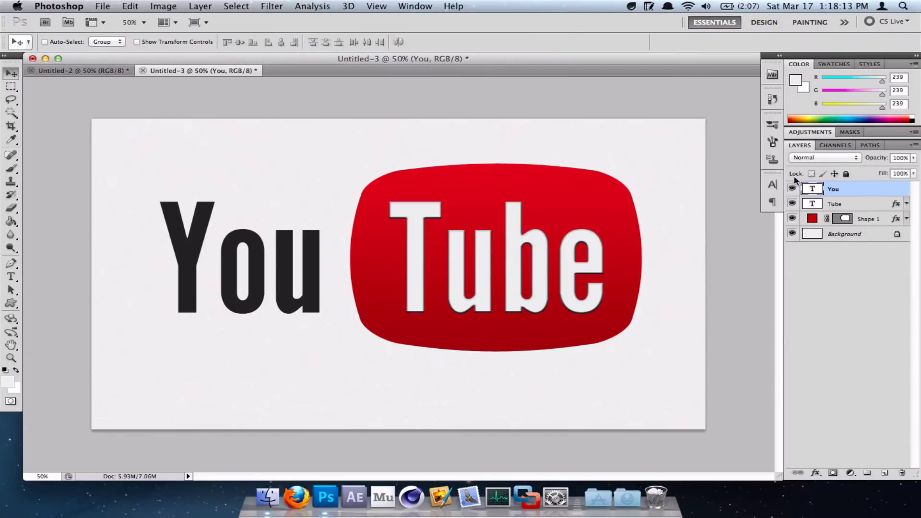
Step: Select You, Tube and the red shape and shift them slightly into place
left_click(882, 222, "shift")
left_click_drag(389, 275, 401, 269)
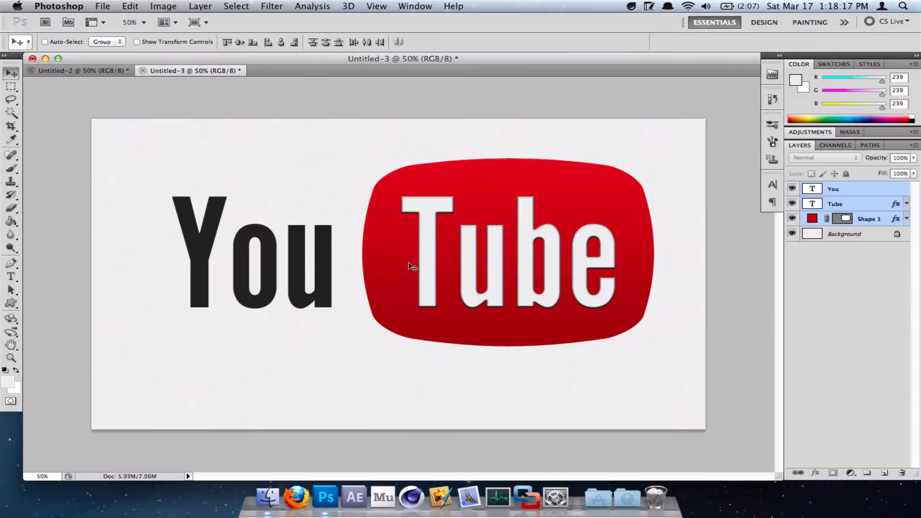
left_click_drag(541, 279, 537, 274)
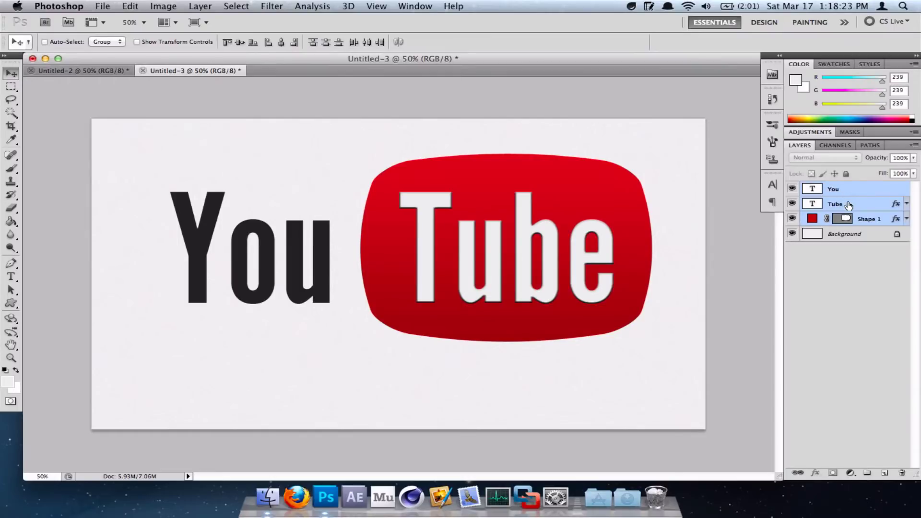
Step: Group the three layers as 'Logo' and move the group slightly up
left_click_drag(848, 205, 866, 473)
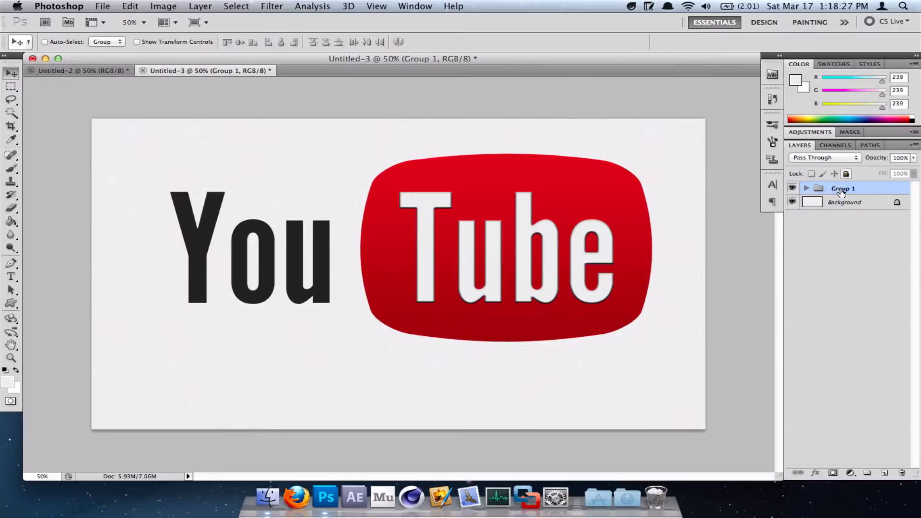
double_click(842, 191)
type("Logo")
key("Return")
key("v")
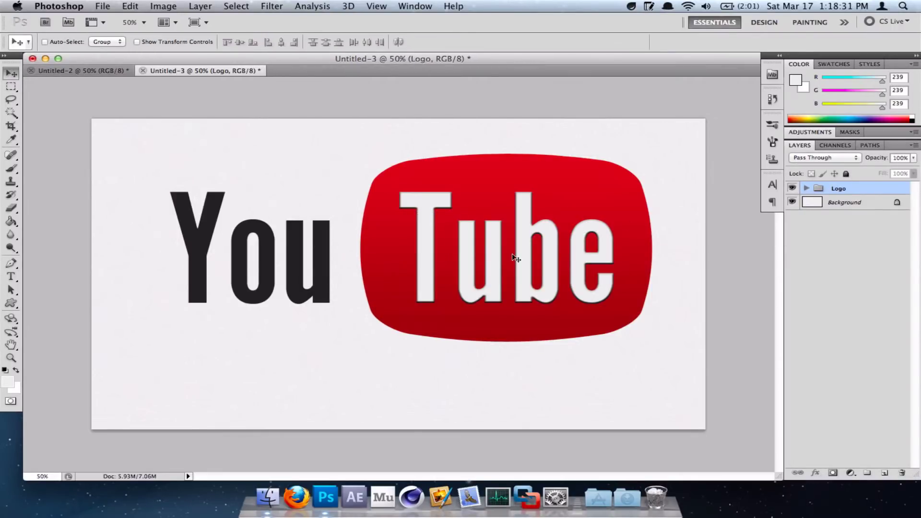
left_click_drag(504, 259, 504, 248)
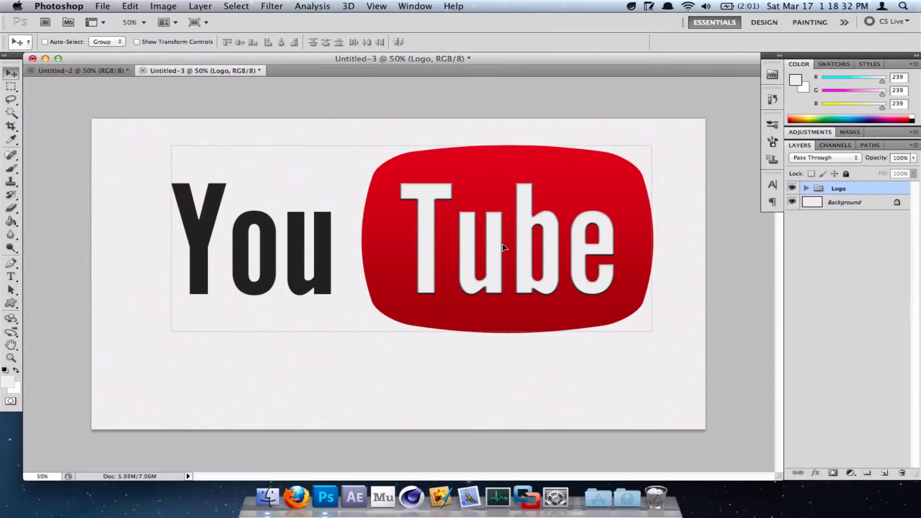
left_click(11, 276)
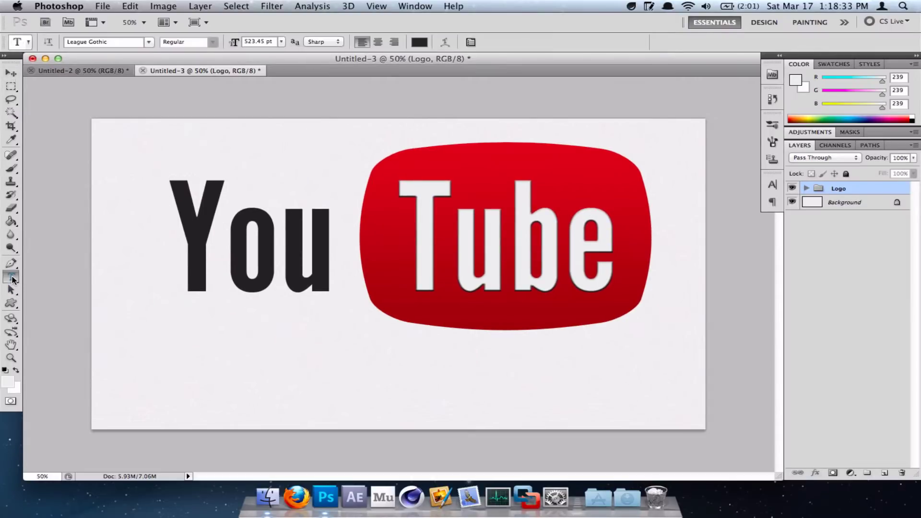
Step: Set the type to Code Bold at 75 pt
left_click(139, 42)
type("Code Bold")
key("Return")
left_click(275, 40)
type("75")
key("Return")
Step: Type 'BROADCAST YOURSELF' below the logo and commit it
left_click(220, 396)
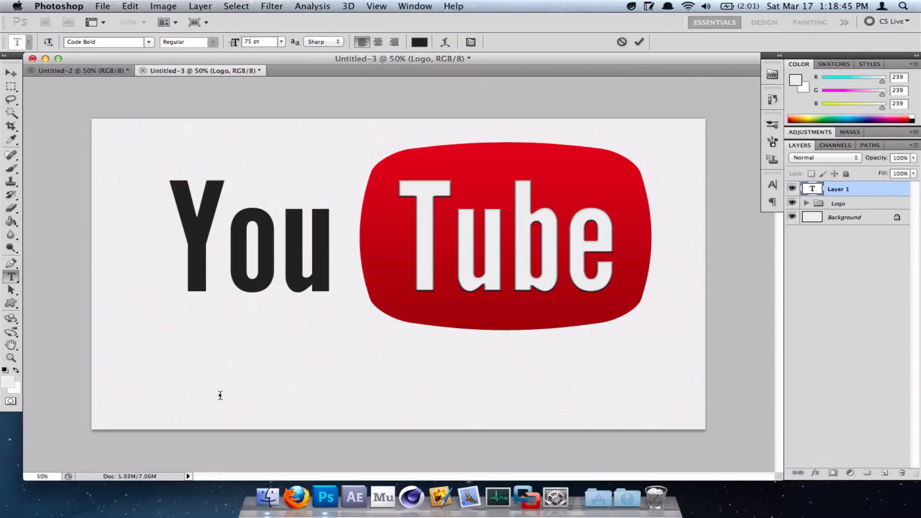
type("BROAD")
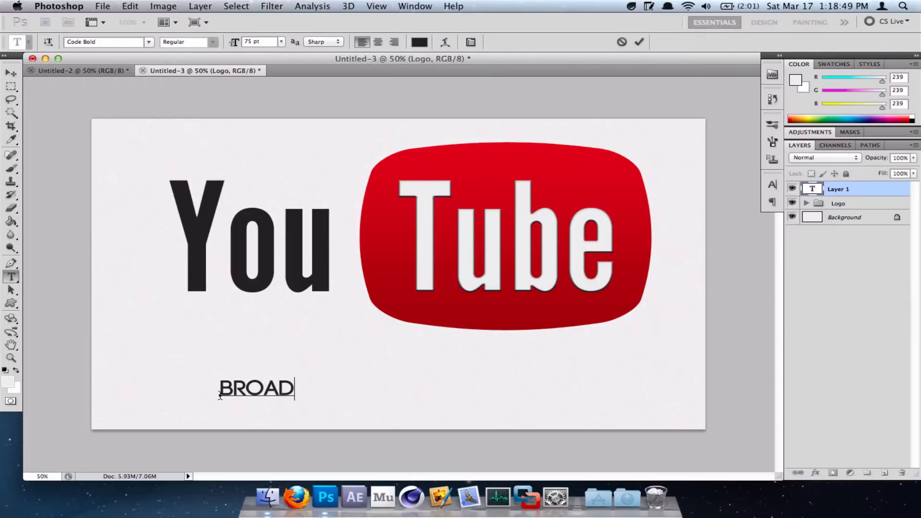
type("CAST")
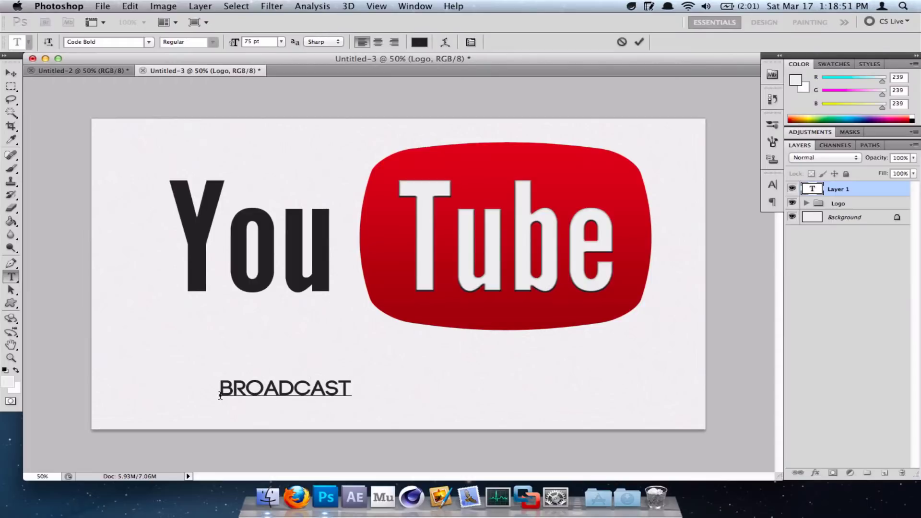
type(" YOURSELF")
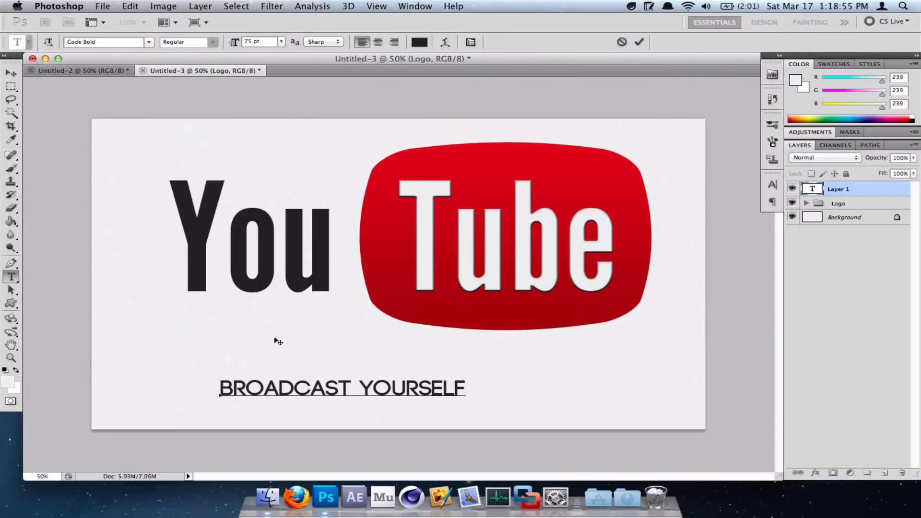
left_click(639, 42)
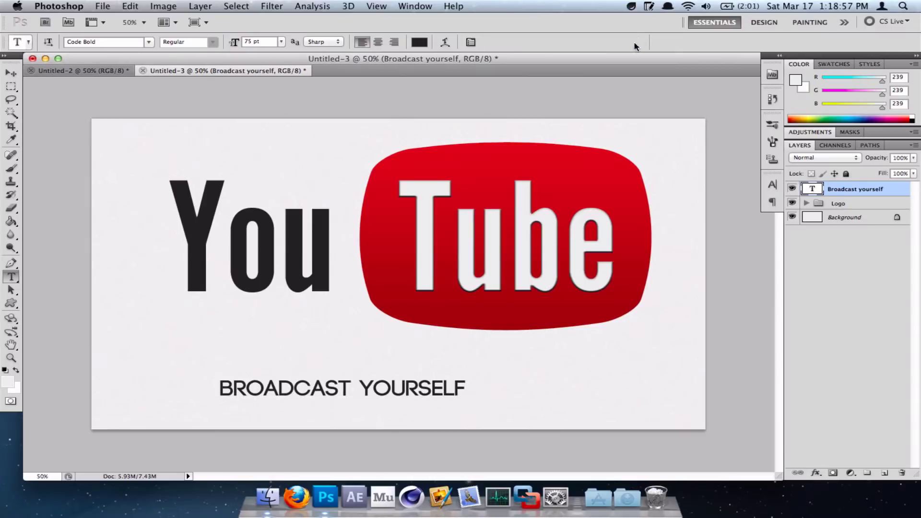
Step: Move the slogan up and right, then convert the Background into Layer 0
key("v")
left_click_drag(354, 400, 395, 381)
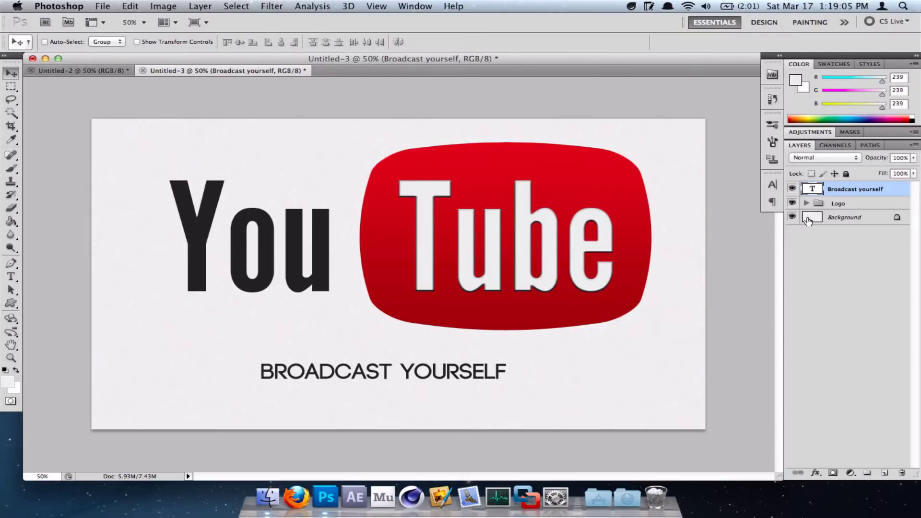
double_click(877, 221)
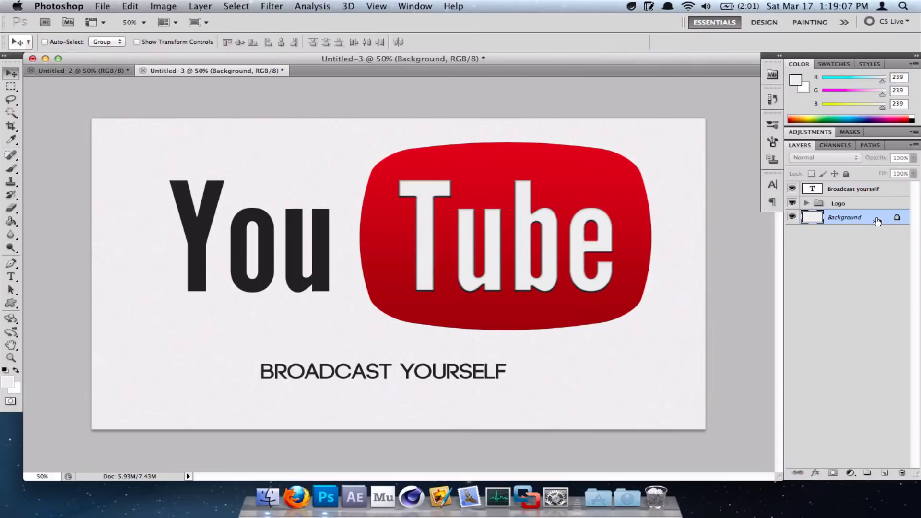
left_click(586, 229)
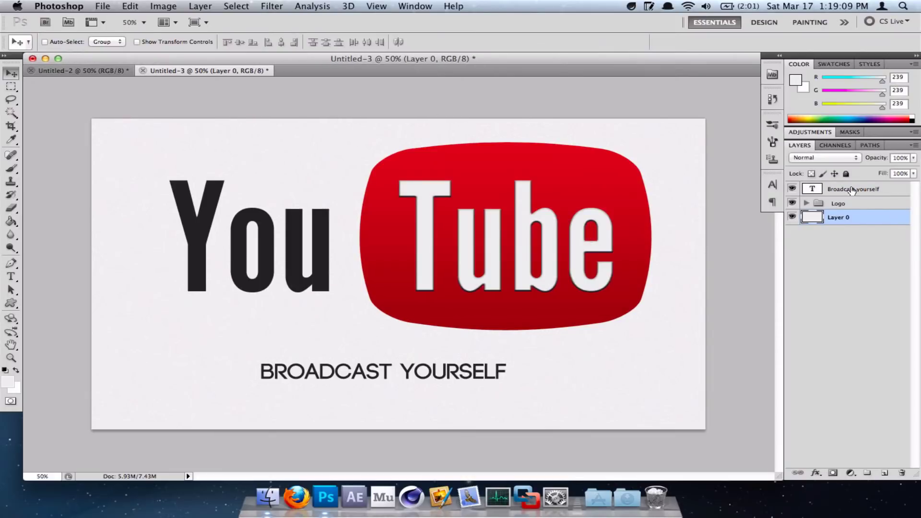
Step: Try vertically centring the slogan on the canvas, then undo it and deselect
left_click(884, 191)
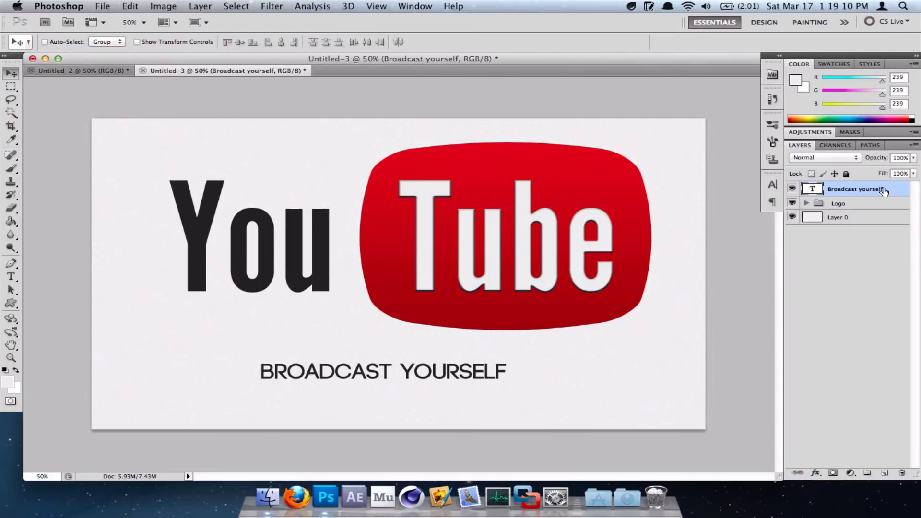
left_click(814, 219, "super")
left_click(240, 43)
key("super+z")
key("super+d")
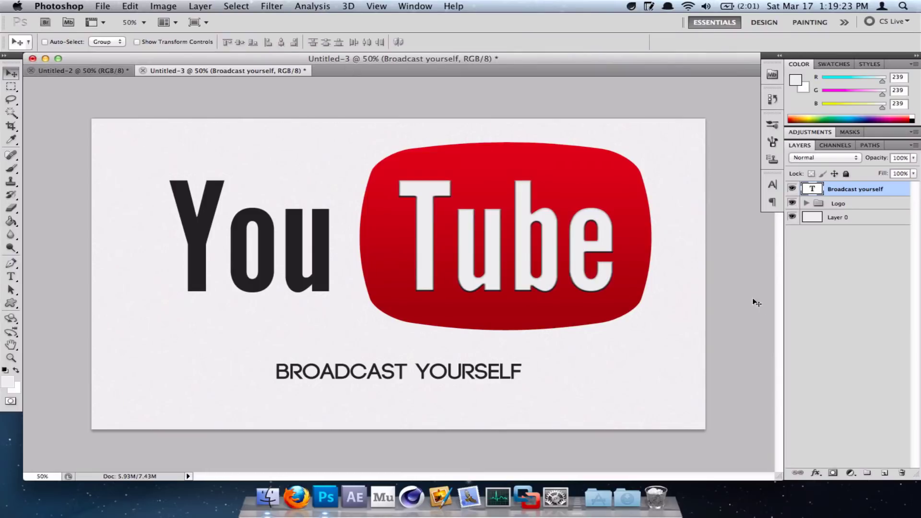
Step: Align the Logo group to the horizontal centre of the canvas and deselect
left_click(843, 203)
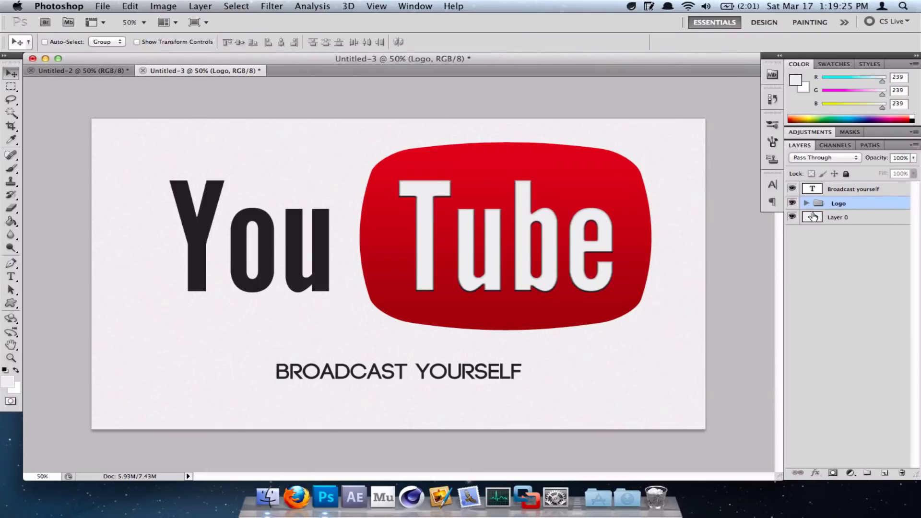
key("super+a")
left_click(281, 42)
left_click(240, 42)
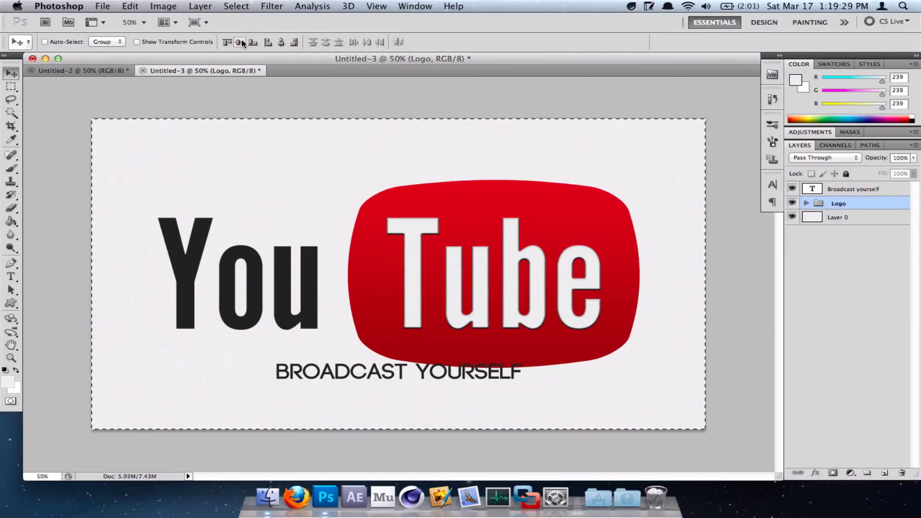
key("super+z")
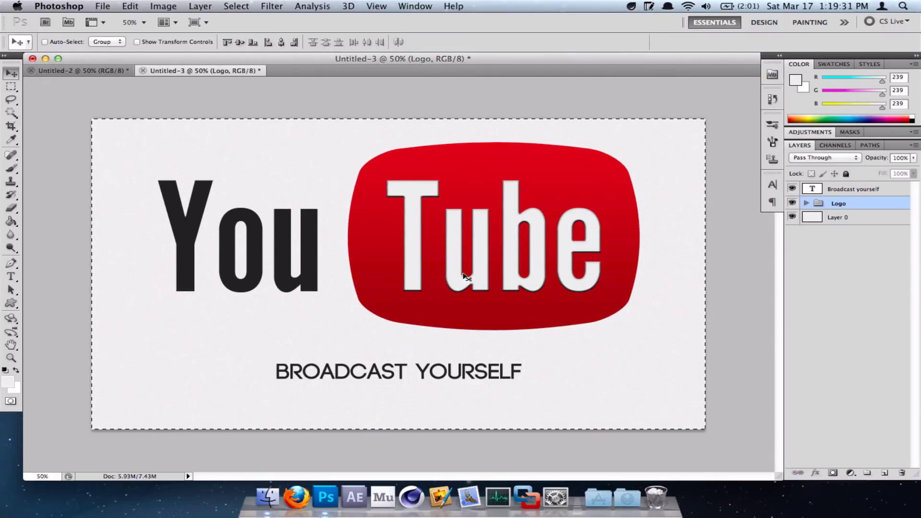
key("super+d")
left_click(882, 190)
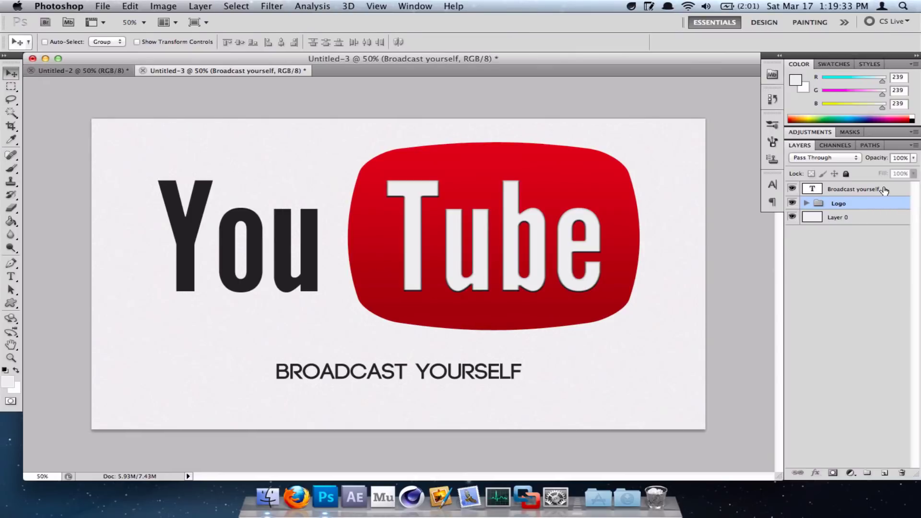
Step: Scale the slogan to about 178% width and 169% height and centre it under the logo
left_click_drag(422, 374, 389, 372)
key("super+t")
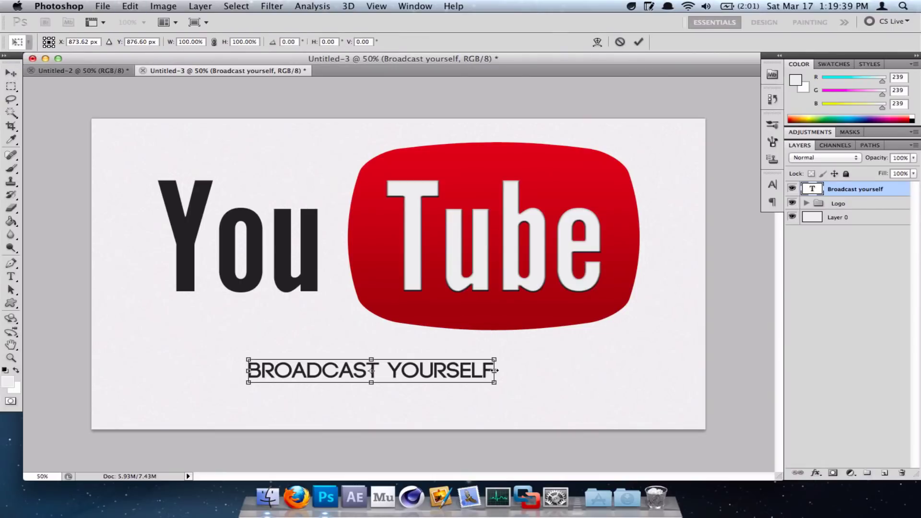
left_click_drag(494, 370, 589, 370)
left_click_drag(371, 359, 371, 351)
left_click_drag(408, 380, 424, 378)
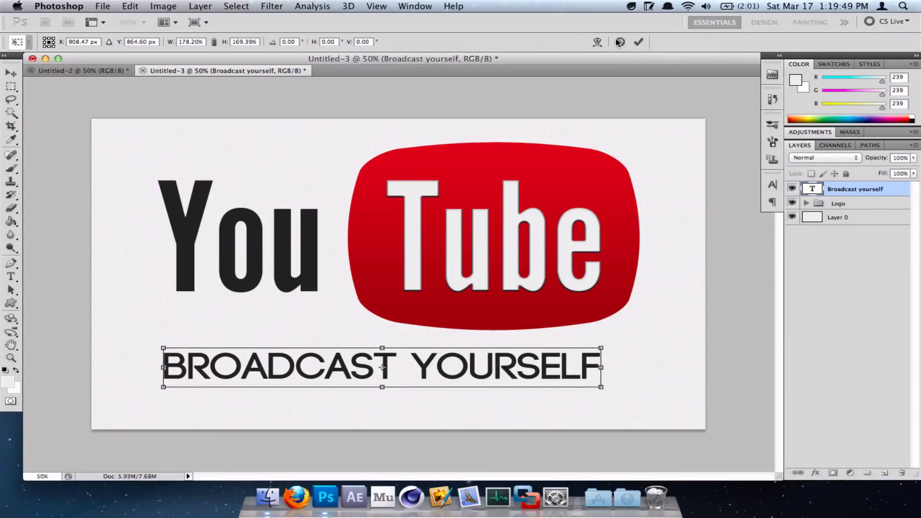
left_click(638, 42)
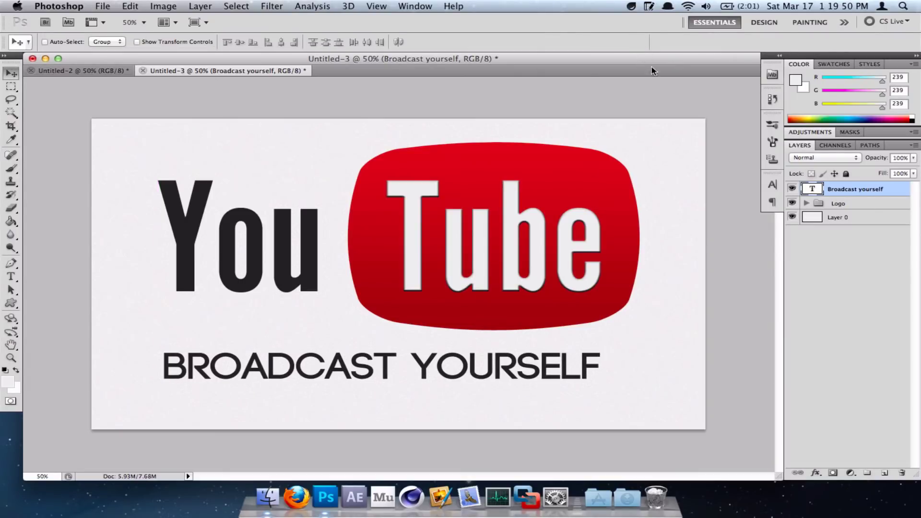
Step: Nudge Logo and slogan together up and right, then nudge the slogan alone right once more
left_click(847, 204, "shift")
key("shift+Up")
key("shift+Right")
key("shift+Right")
key("shift+Right")
key("shift+Right")
key("shift+Right")
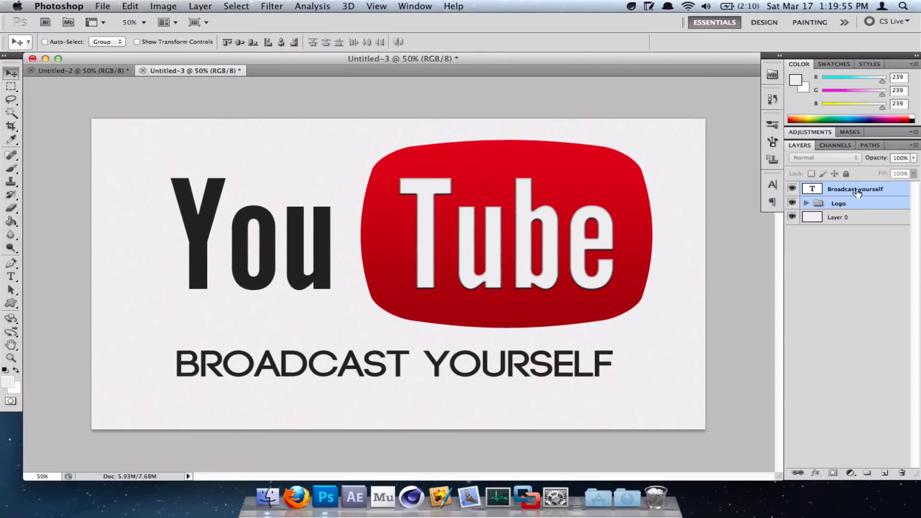
left_click(882, 190)
key("shift+Right")
key("shift+Right")
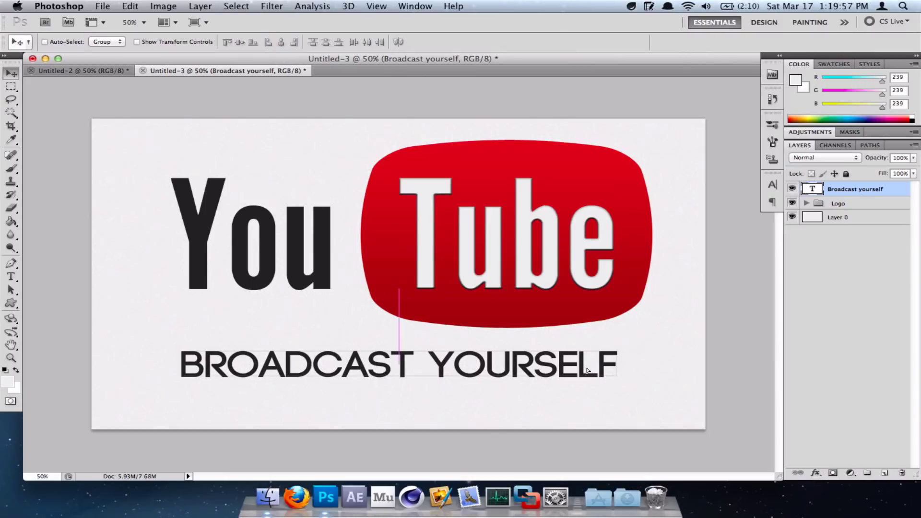